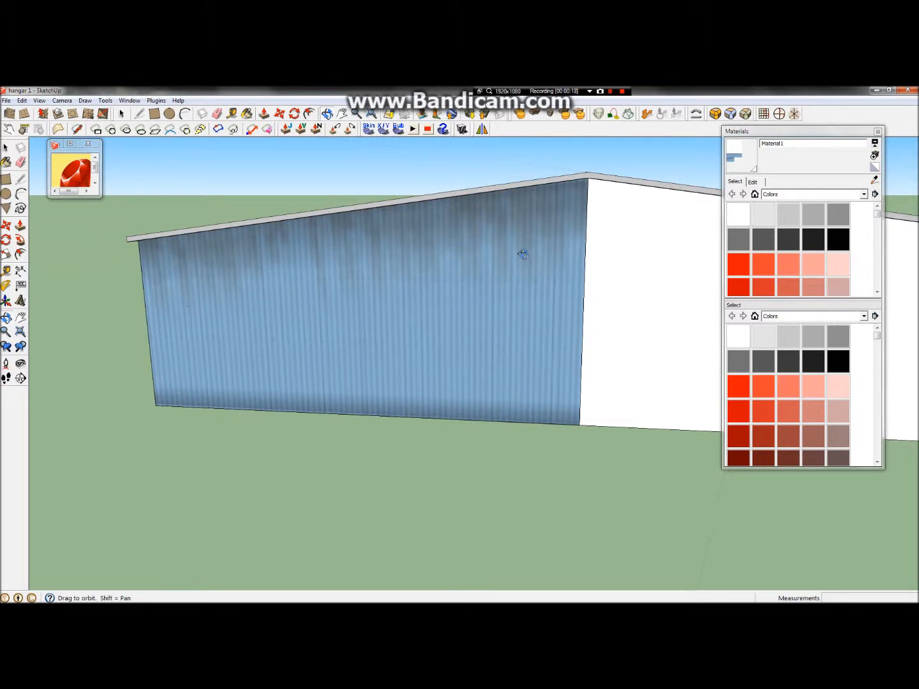
Check the corrugated end wall on the hangar model, then switch to the hang.xcf texture in GIMP
drag(399, 296, 400, 258)
mouse_move(321, 92)
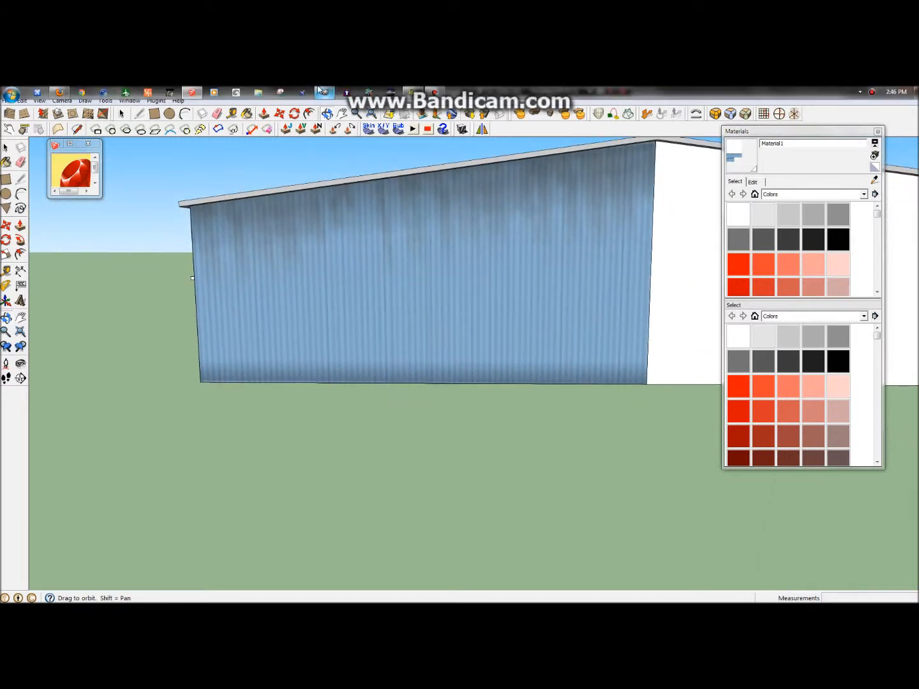
click(324, 92)
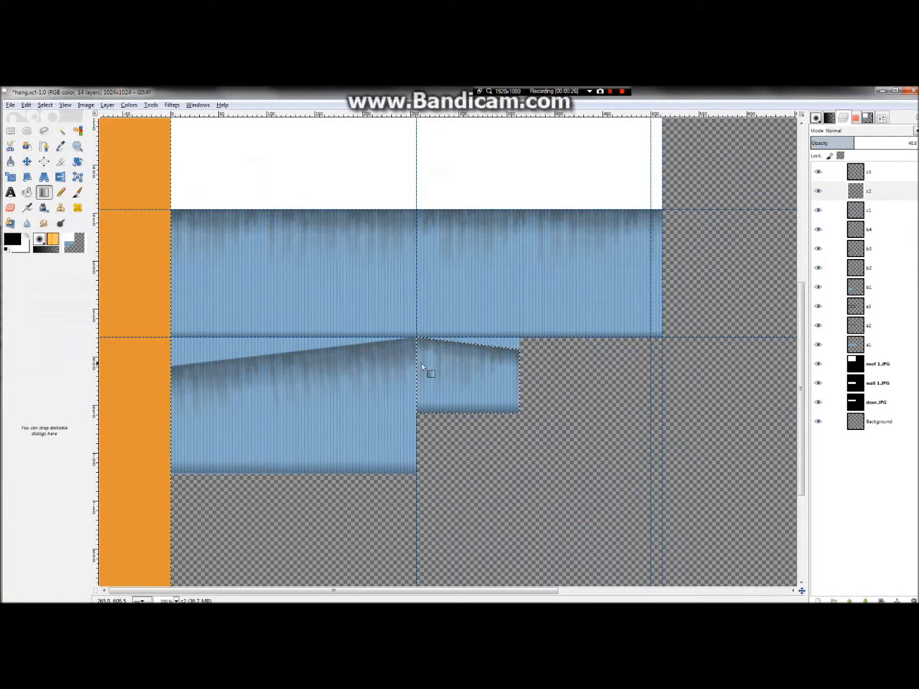
Examine the stained blue corrugated wall strip and the two sloped gable panels across the texture image
ctrl+scroll(466, 364, up, 4)
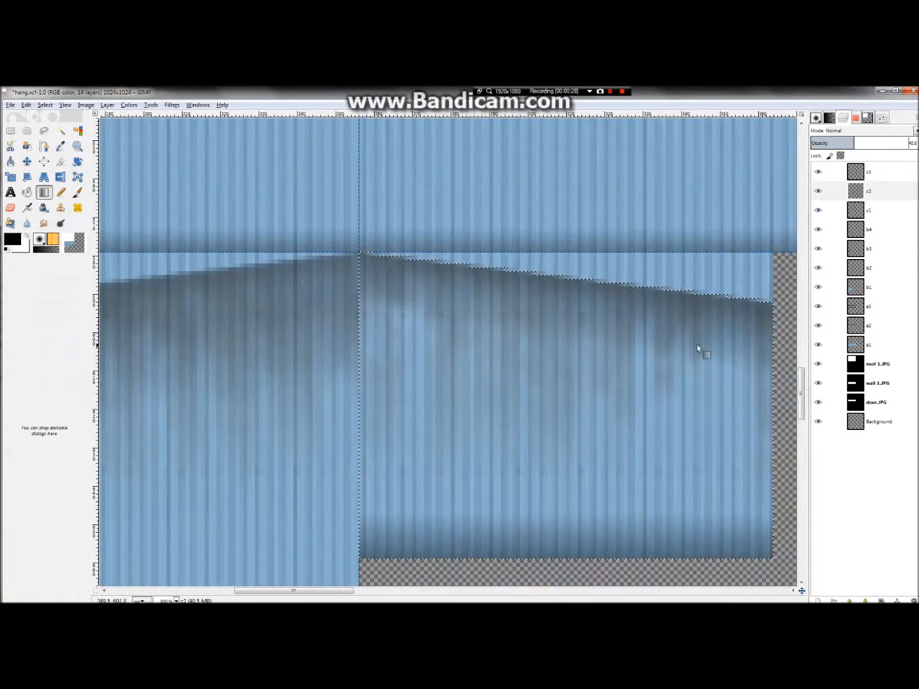
ctrl+scroll(591, 343, down, 4)
ctrl+scroll(268, 348, down, 2)
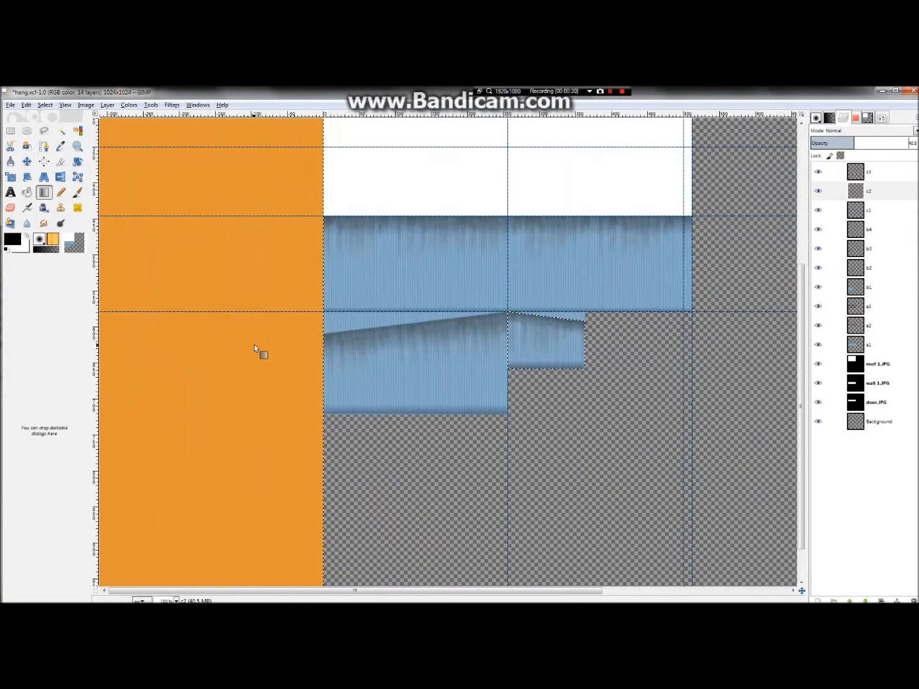
ctrl+scroll(548, 230, up, 1)
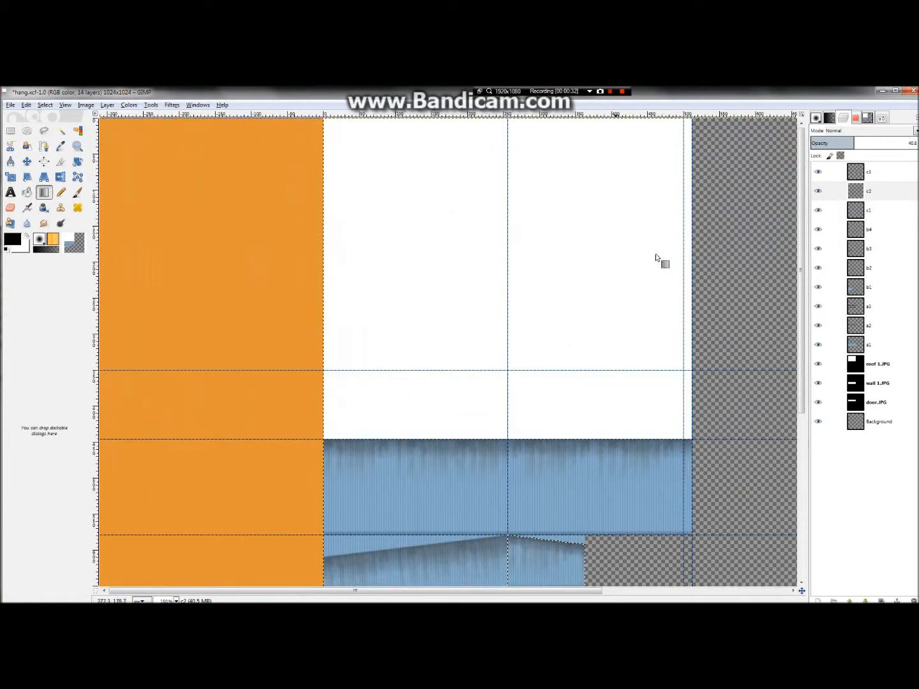
scroll(439, 263, down, 4)
ctrl+scroll(511, 351, up, 2)
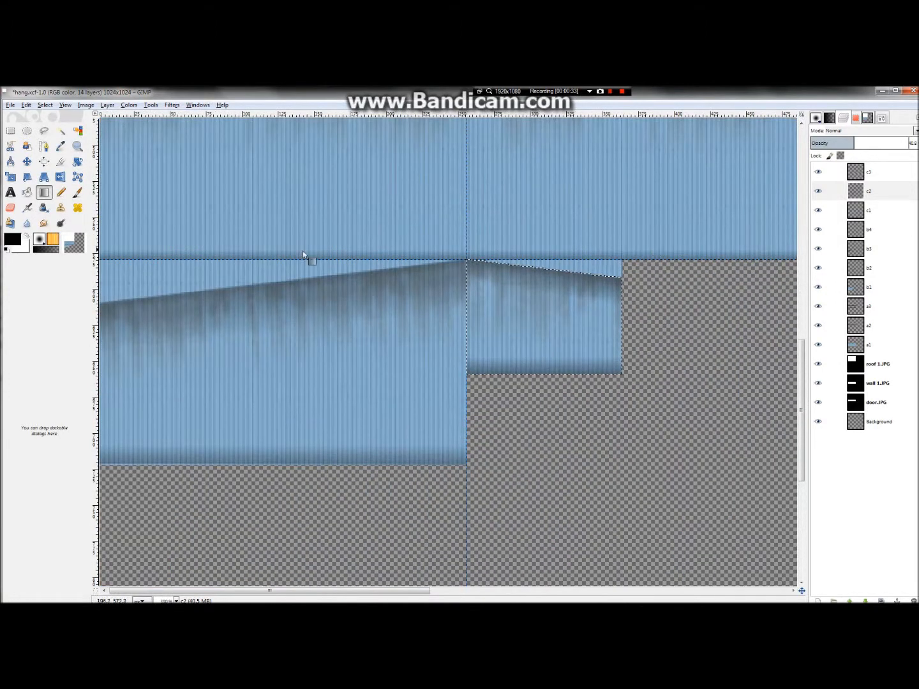
ctrl+scroll(555, 290, down, 4)
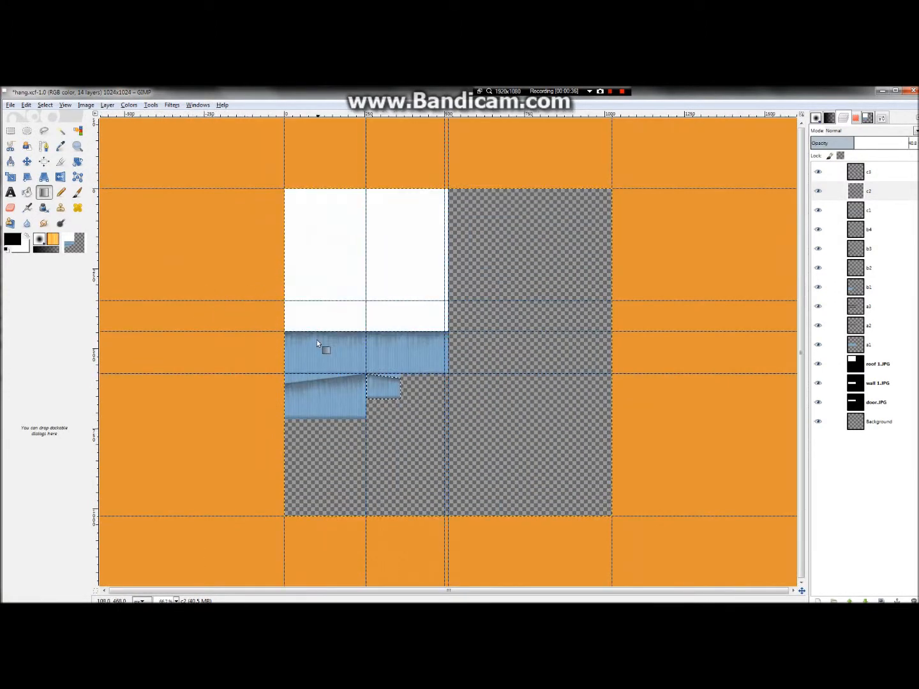
ctrl+scroll(382, 385, up, 3)
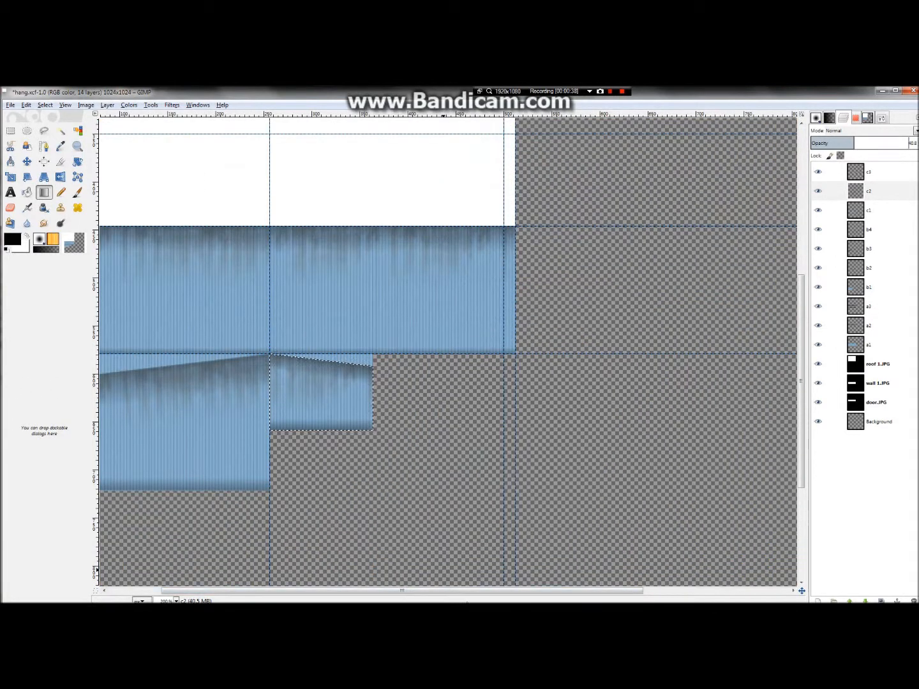
drag(452, 591, 256, 591)
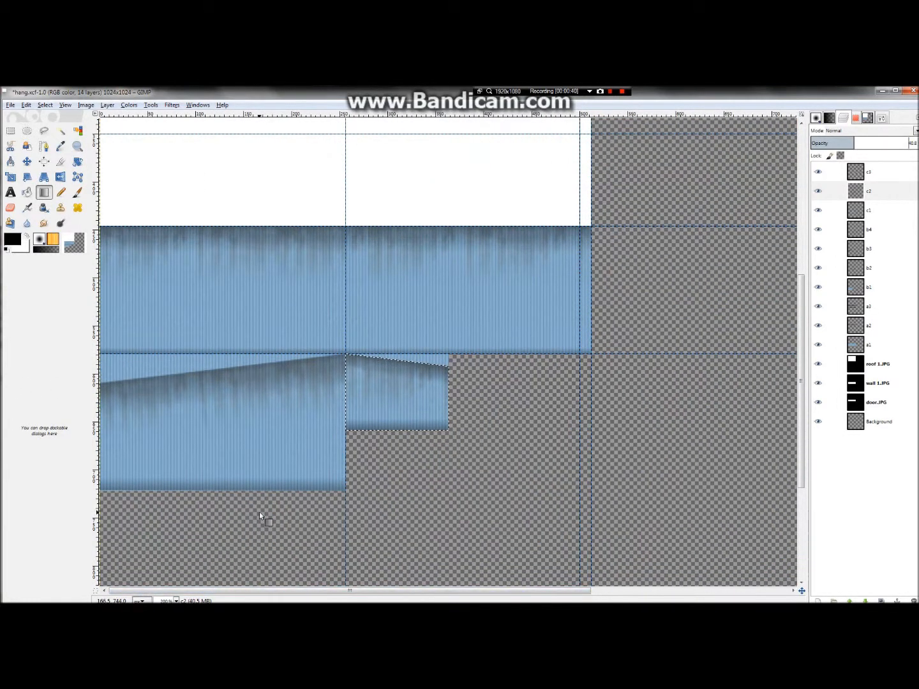
ctrl+scroll(168, 498, down, 1)
ctrl+scroll(108, 478, up, 2)
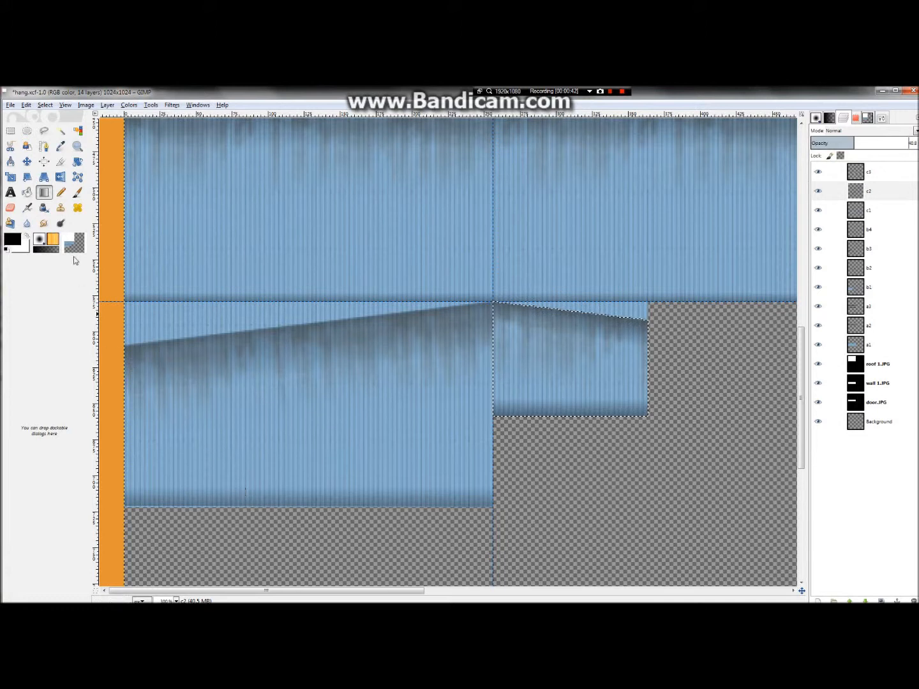
Try lowering the opacity of layer a2 and undo the change
click(11, 130)
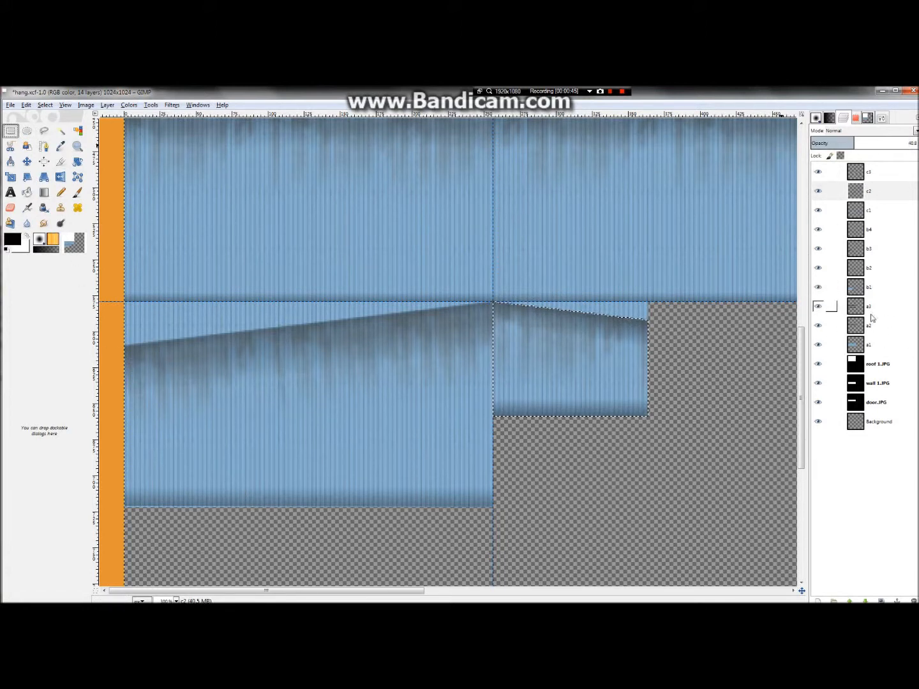
click(886, 322)
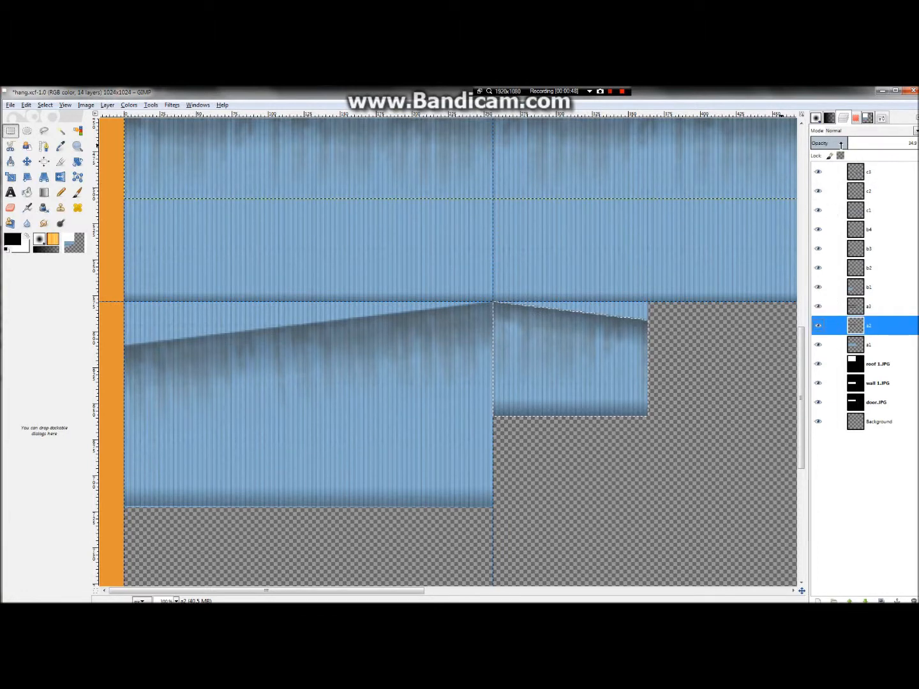
drag(842, 147, 816, 146)
key(ctrl+z)
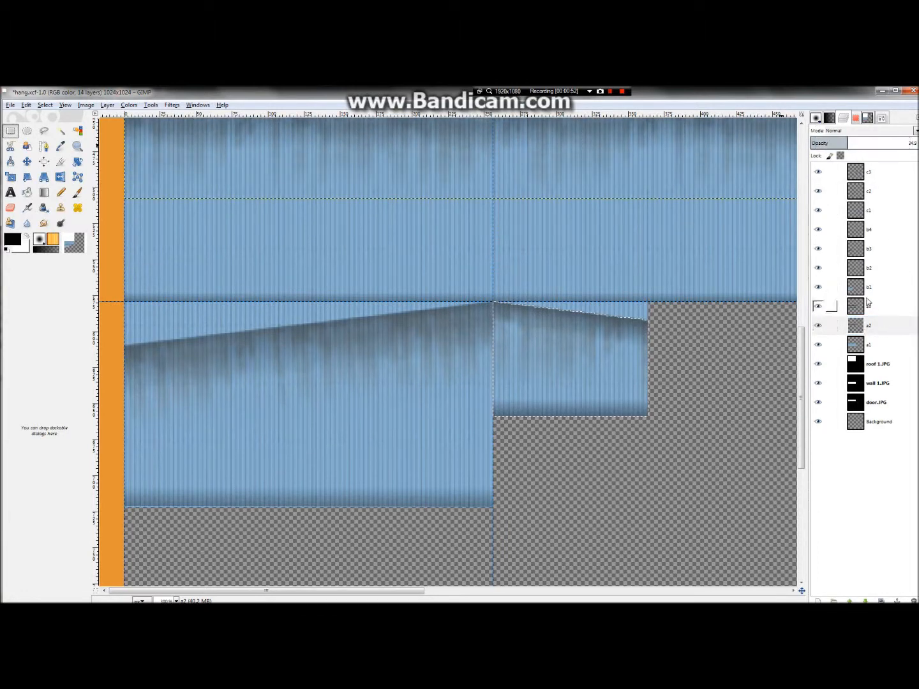
Try different opacity settings on the shading and stain layers b2, b3 and b4
click(870, 269)
mouse_move(832, 144)
mouse_down()
mouse_move(888, 146)
mouse_move(842, 150)
mouse_up()
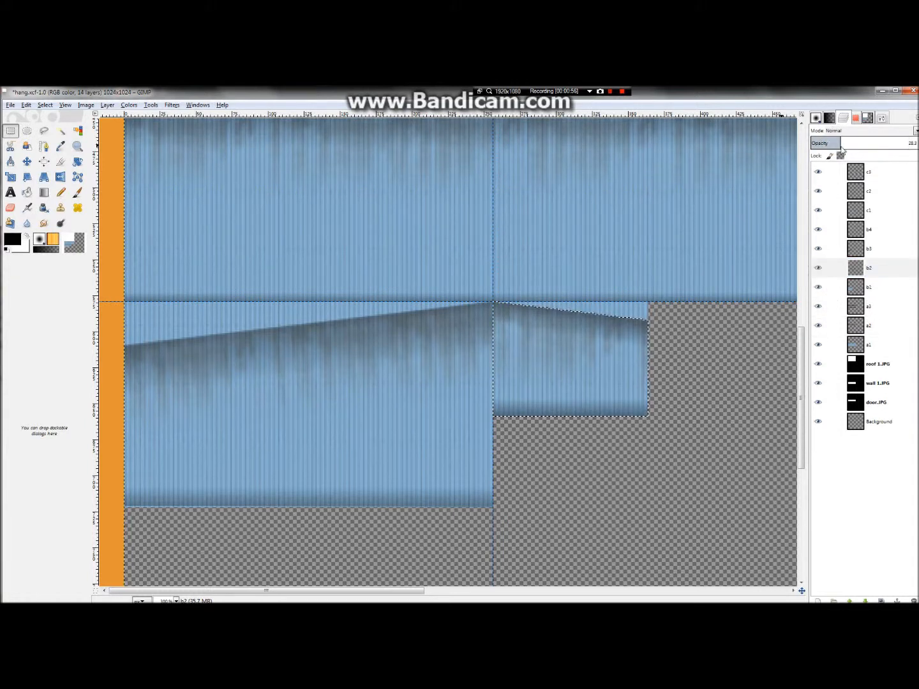
click(884, 250)
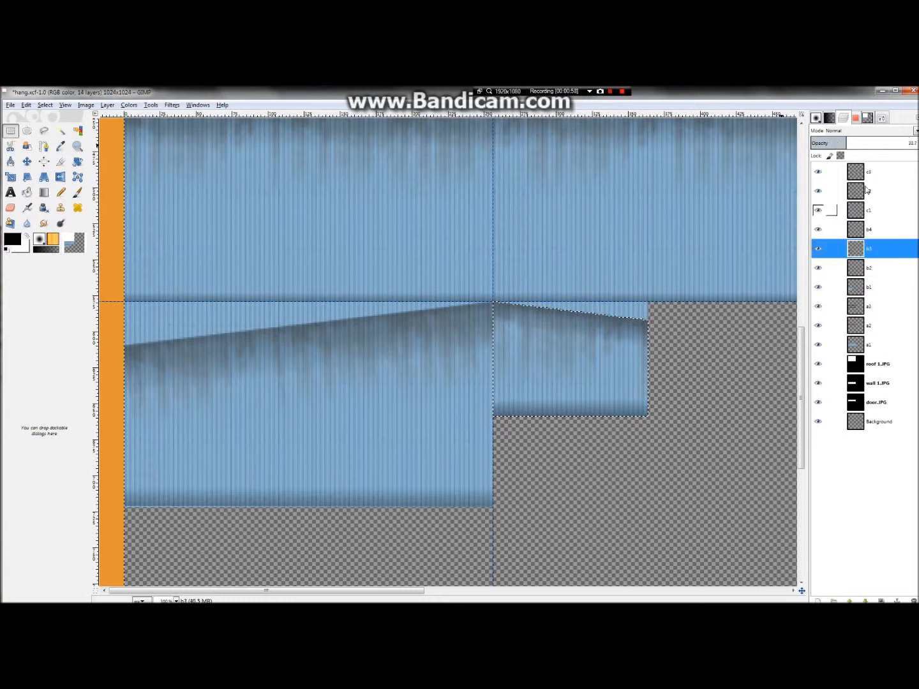
click(848, 146)
drag(848, 144, 870, 158)
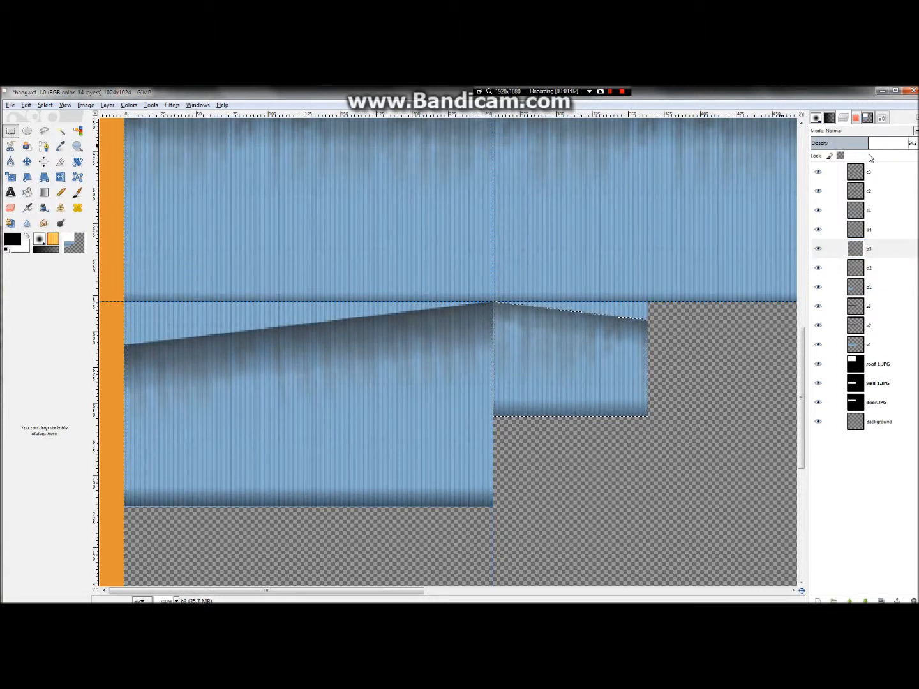
click(831, 229)
mouse_move(858, 143)
mouse_down()
mouse_move(882, 146)
mouse_move(847, 144)
mouse_up()
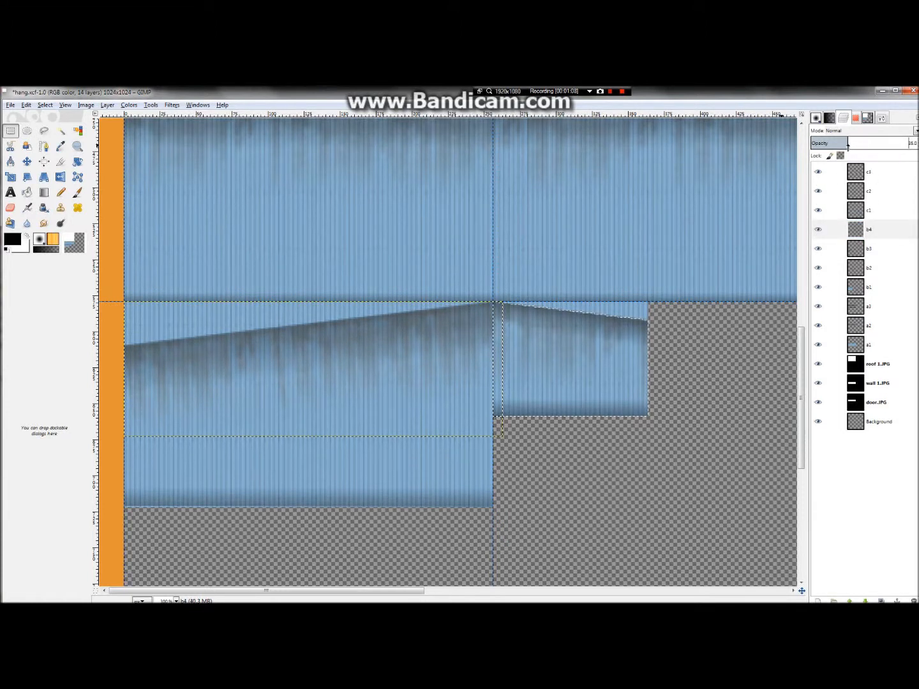
Try to straighten the sloped stains of layer b4 over the wide gable panel with a perspective transform
ctrl+scroll(249, 364, up, 2)
ctrl+scroll(680, 342, down, 2)
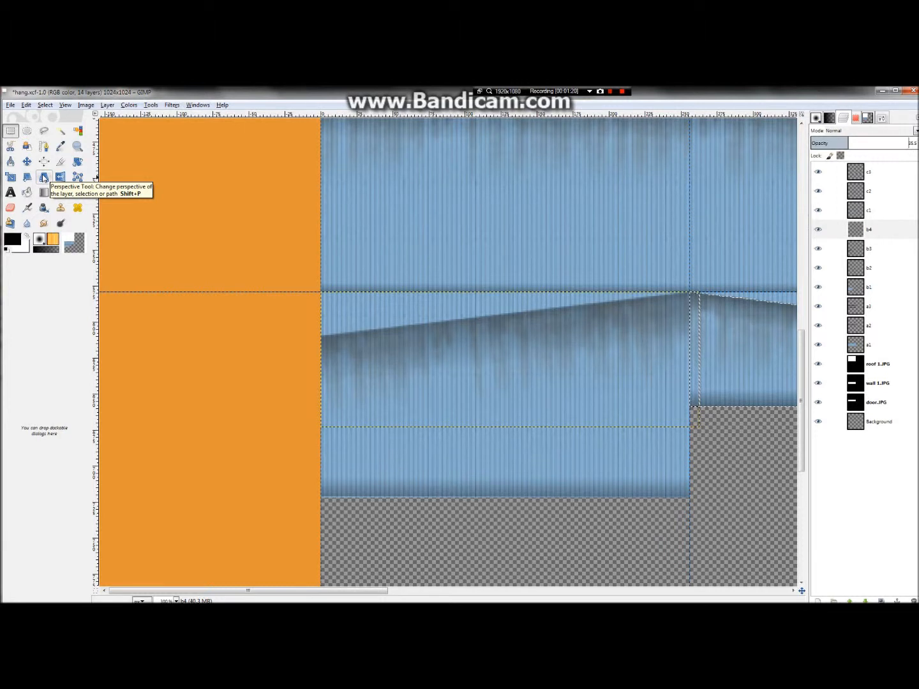
click(10, 131)
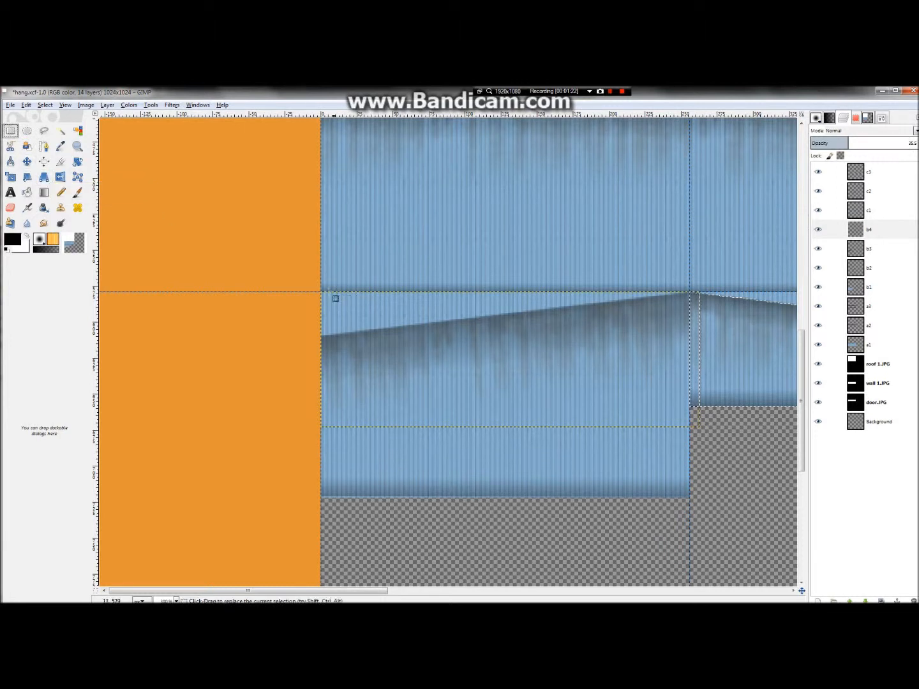
drag(330, 298, 700, 434)
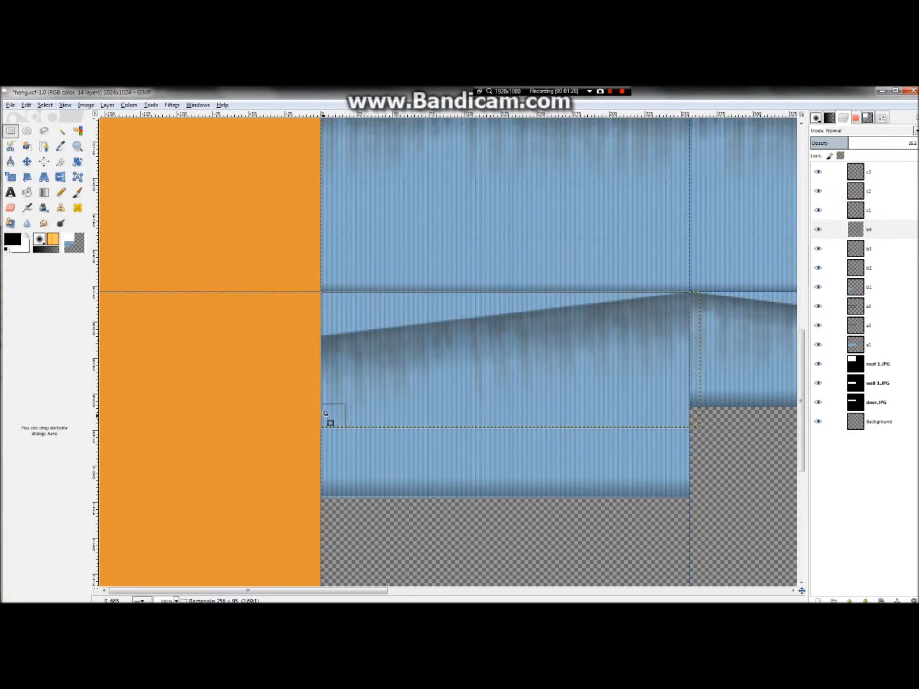
click(43, 176)
click(470, 299)
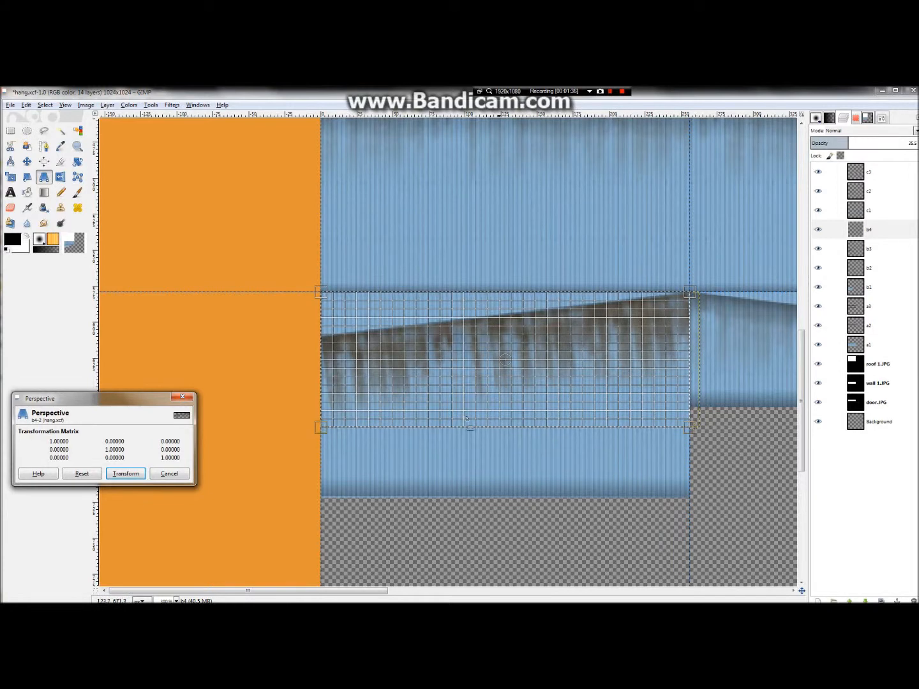
drag(324, 294, 313, 238)
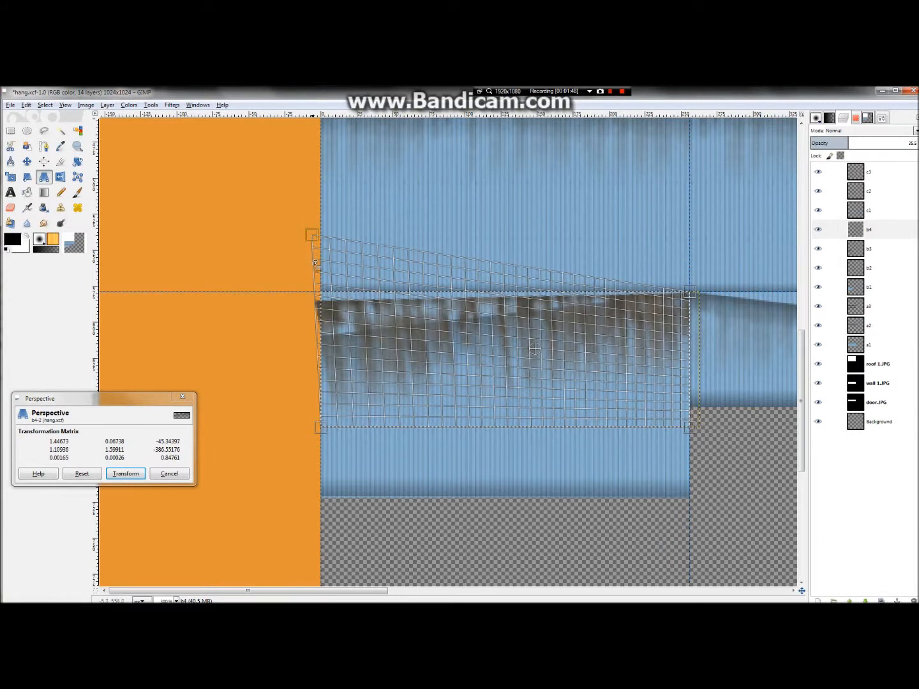
drag(693, 429, 681, 386)
key(Escape)
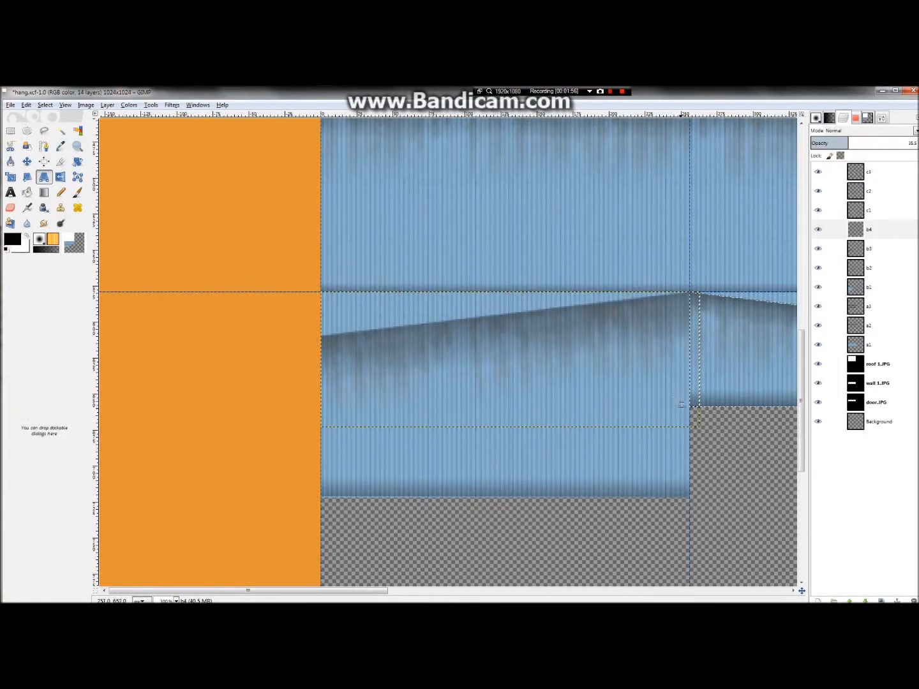
Delete the stain layer b4 of the wide gable panel
scroll(684, 407, down, 3)
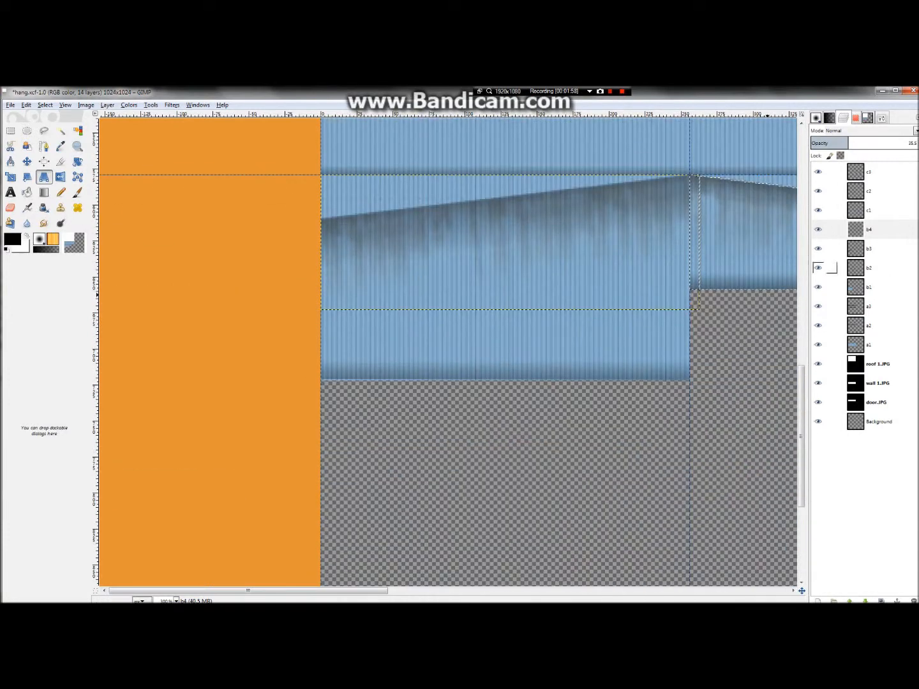
right_click(872, 227)
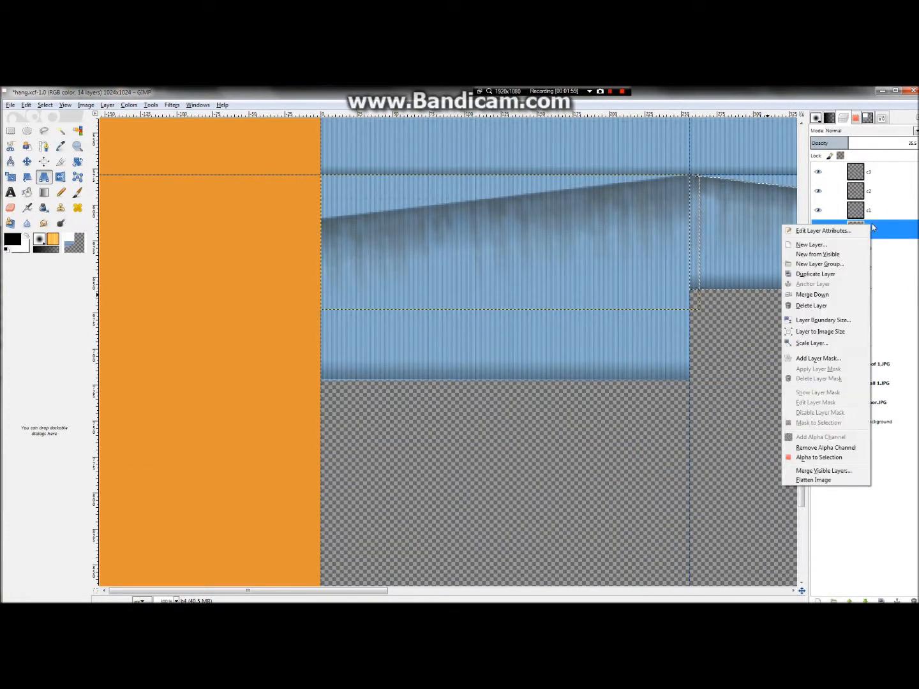
click(813, 305)
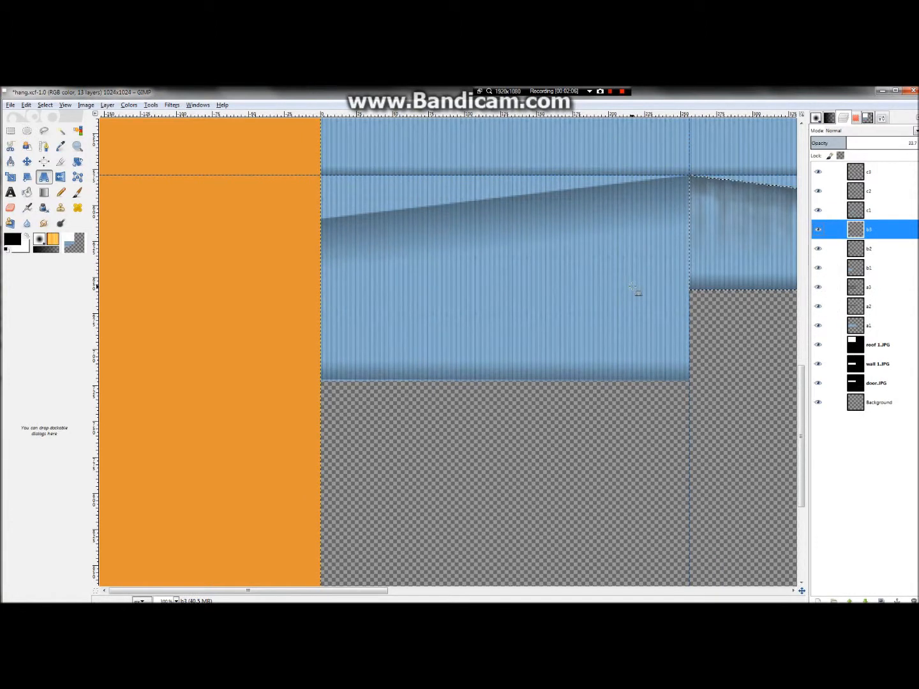
Duplicate layer a2, which holds the stains of the long wall strip
ctrl+scroll(632, 286, down, 2)
ctrl+scroll(668, 188, up, 1)
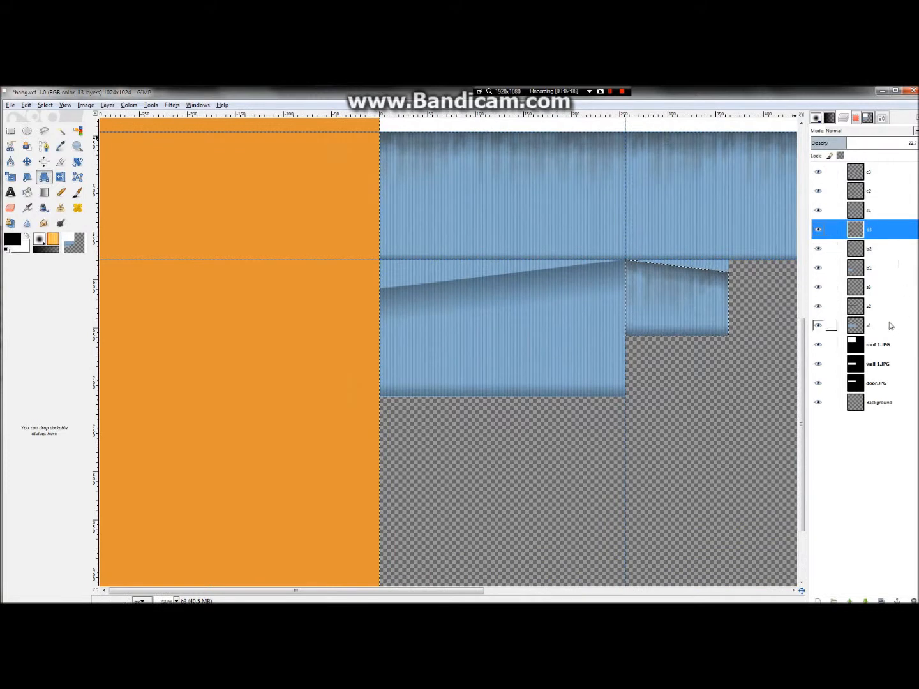
click(861, 269)
click(863, 289)
click(866, 307)
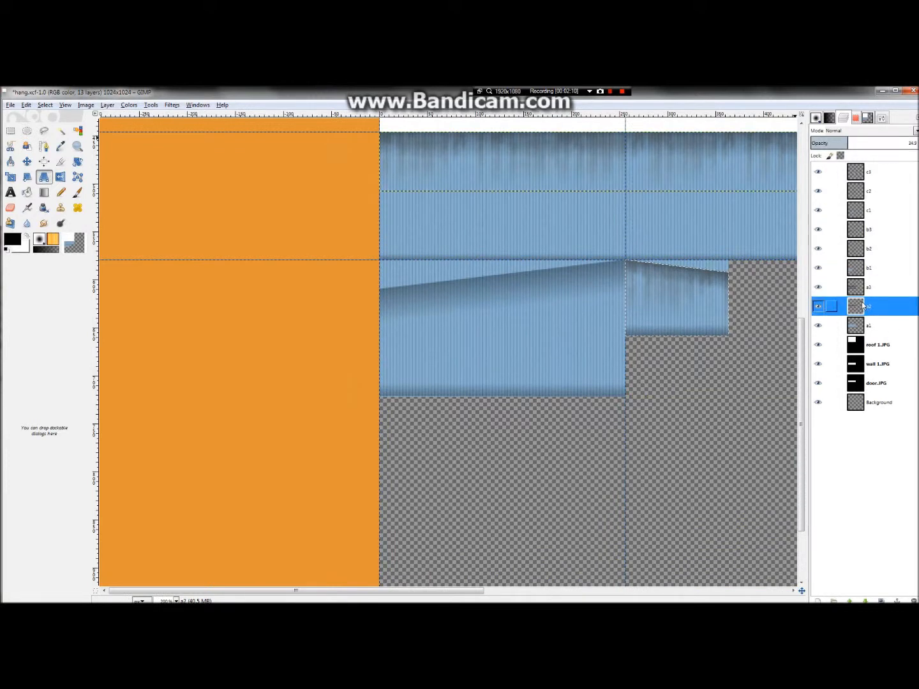
key(ctrl+shift+d)
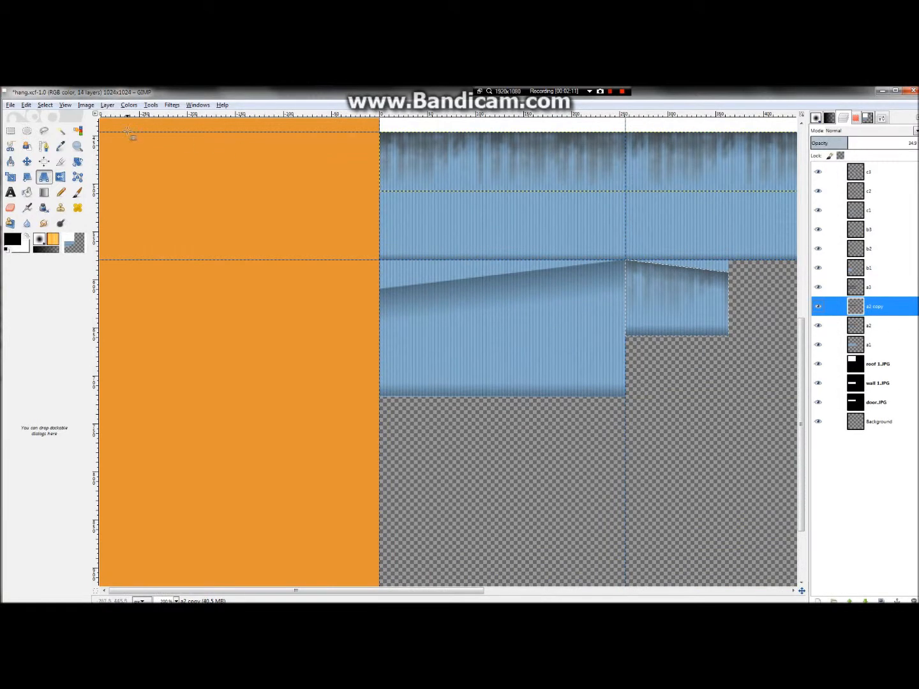
Rename the duplicated stain layer as b4
click(27, 161)
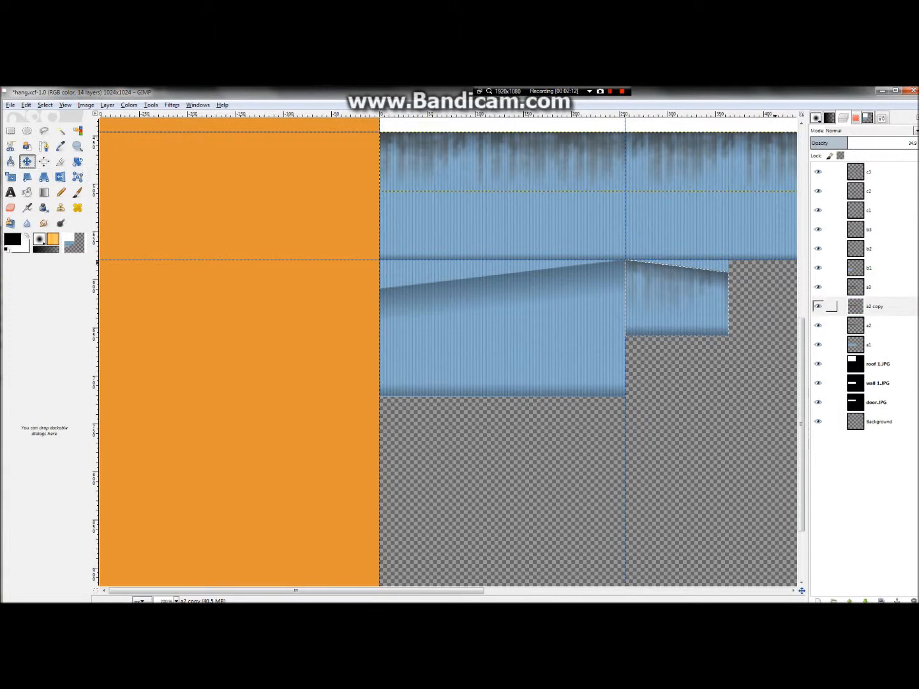
right_click(883, 309)
click(836, 315)
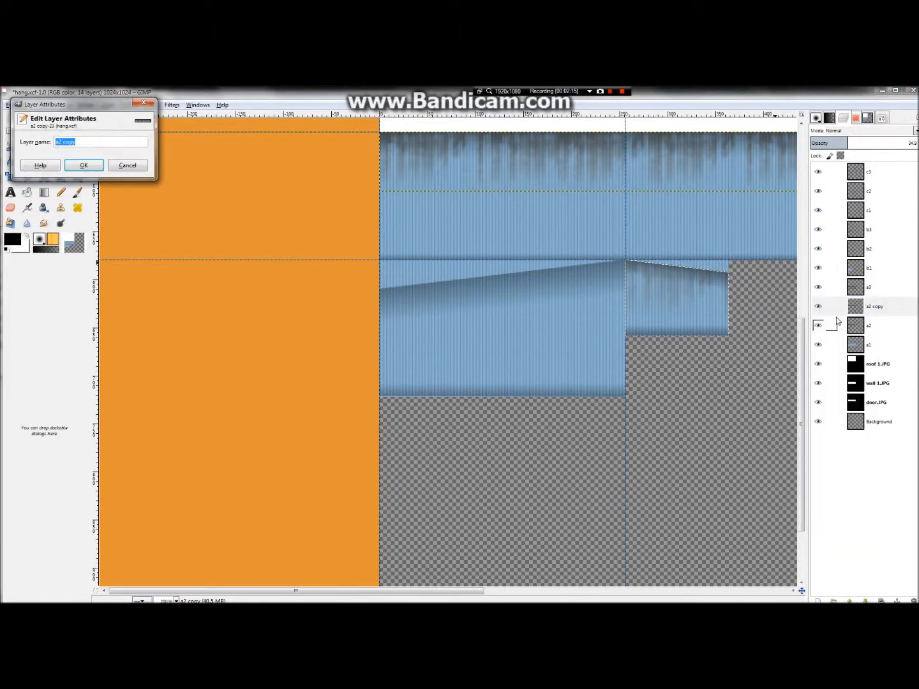
text(br)
key(Return)
Place layer b4 directly above b3 and shift its stains down to the horizontal guide over the gable panels
drag(870, 305, 889, 229)
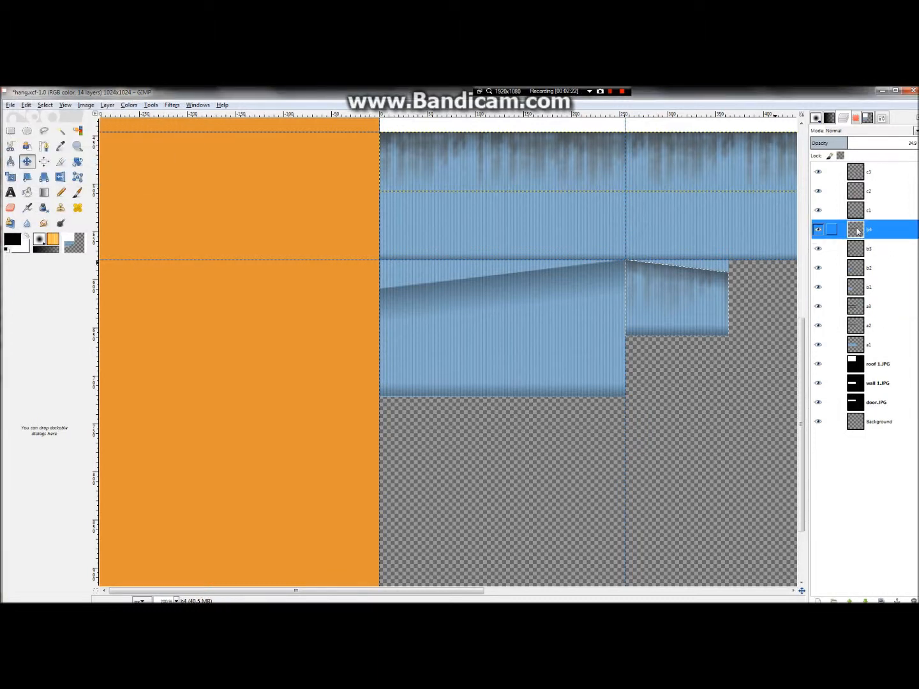
drag(526, 206, 524, 334)
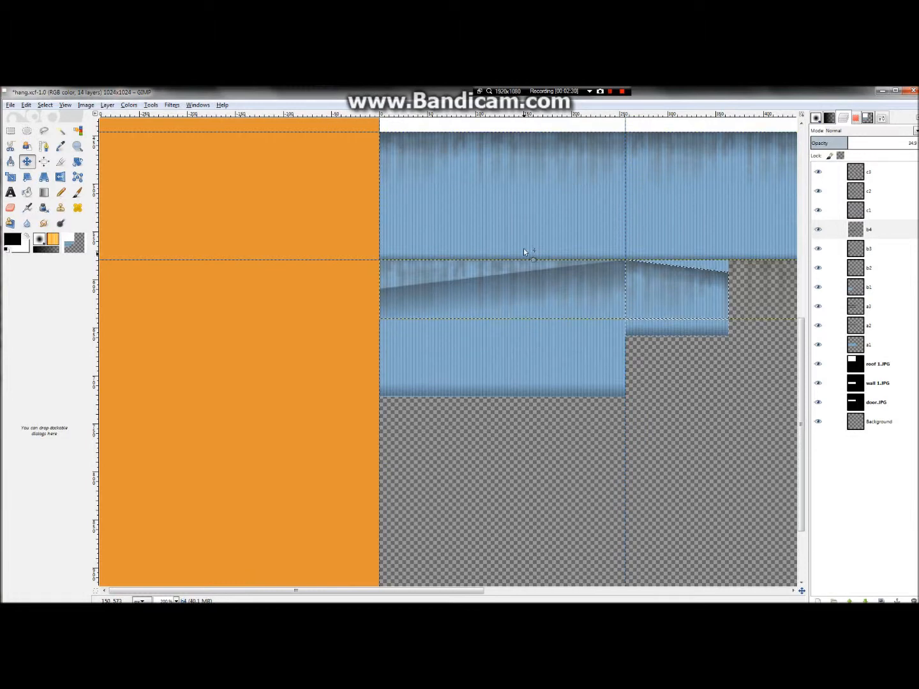
Select the b4 stains that extend past the vertical guide beside the wide gable panel and erase them
scroll(523, 249, down, 3)
ctrl+scroll(607, 212, down, 2)
ctrl+scroll(501, 163, up, 3)
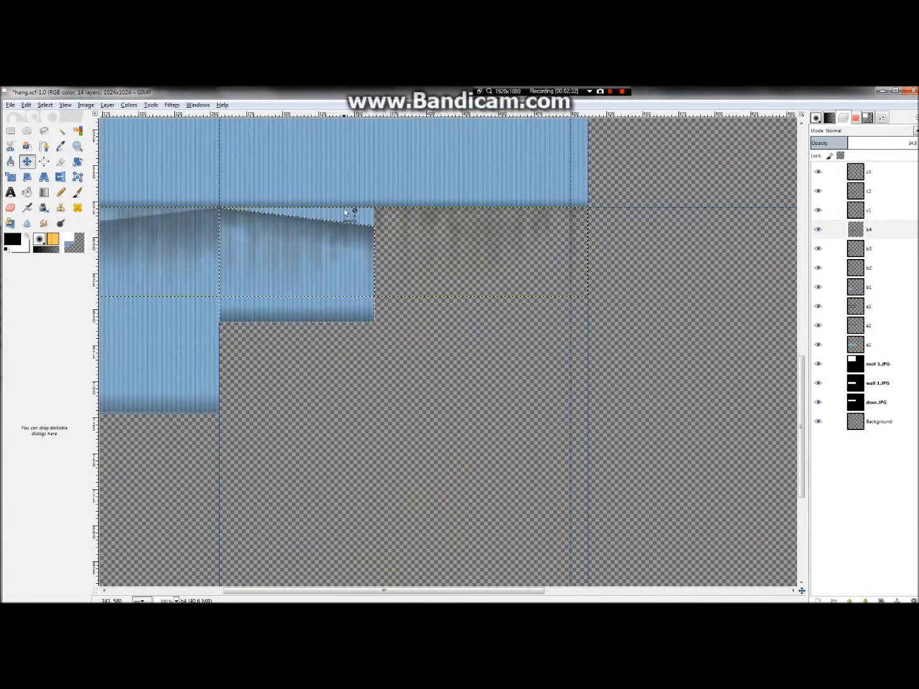
click(10, 131)
drag(625, 345, 219, 187)
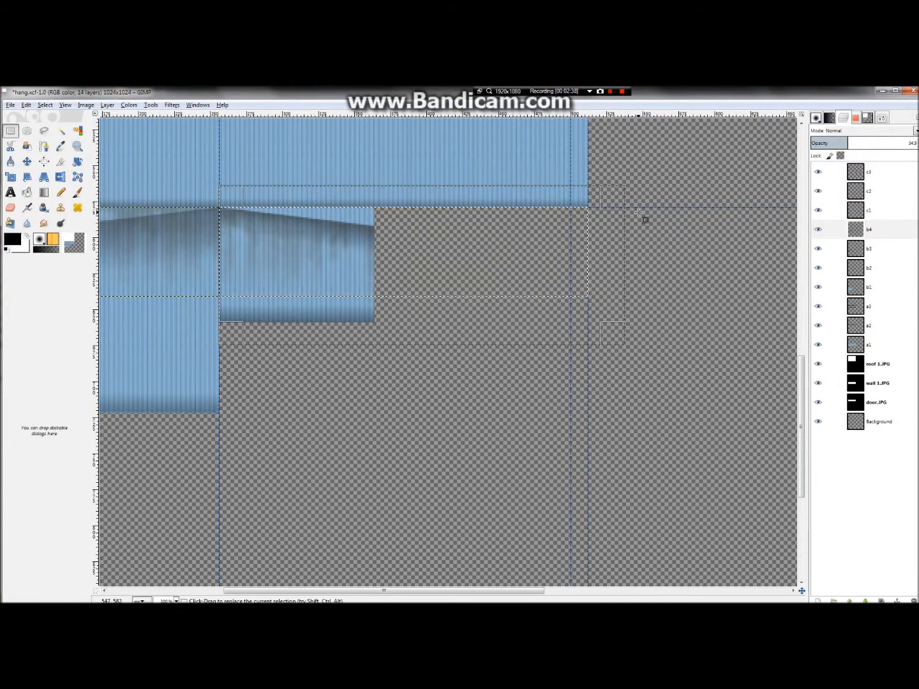
Make a 256 × 62 px rectangular selection around the b4 stains over the wide gable panel
ctrl+scroll(606, 232, down, 2)
ctrl+scroll(164, 238, up, 2)
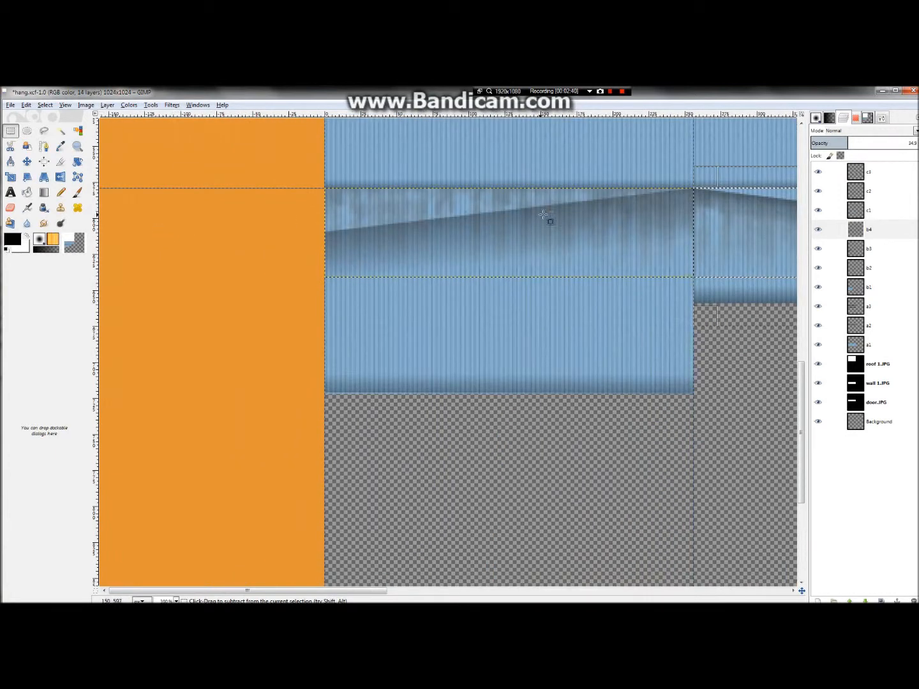
ctrl+scroll(652, 228, up, 2)
ctrl+scroll(652, 228, down, 2)
drag(295, 148, 516, 280)
drag(583, 297, 692, 282)
drag(308, 271, 338, 268)
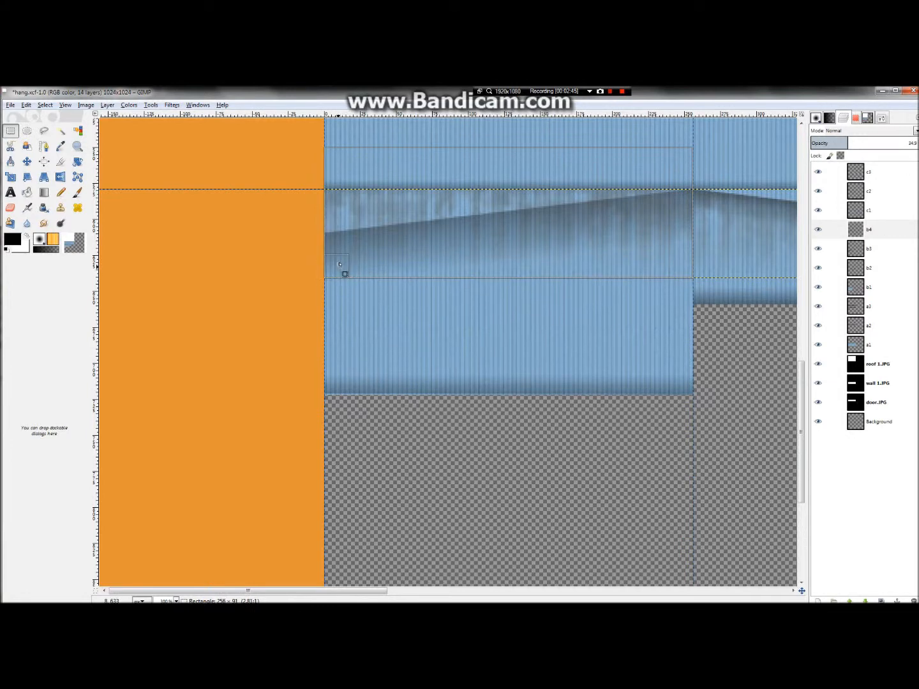
drag(463, 164, 466, 205)
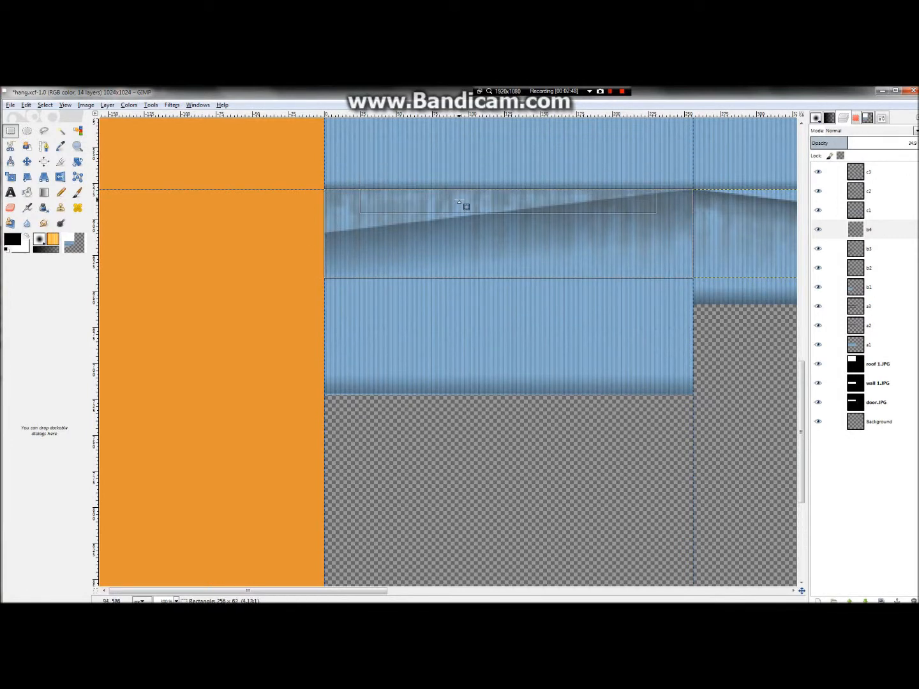
ctrl+scroll(535, 261, up, 1)
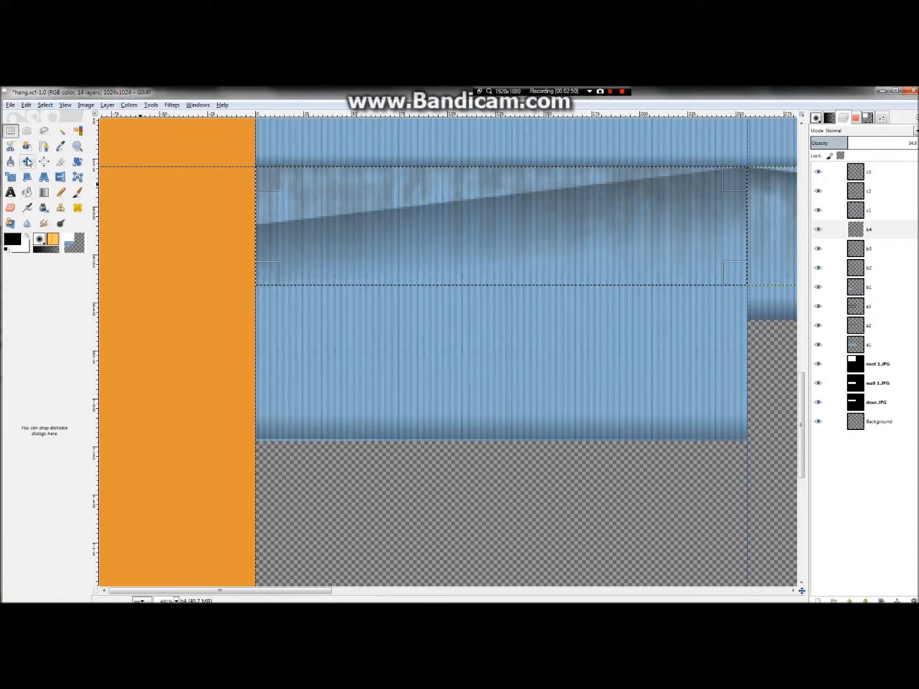
Apply a Perspective transform to the selected stains, lowering the two outer corners so their upper edge follows the wide gable's slope
click(44, 176)
click(383, 194)
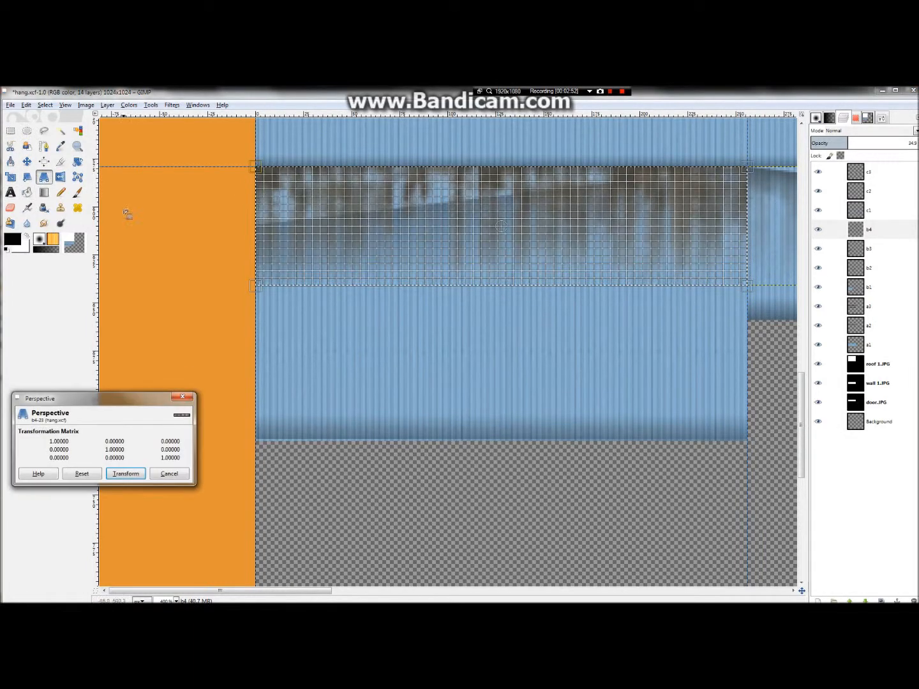
drag(258, 283, 261, 337)
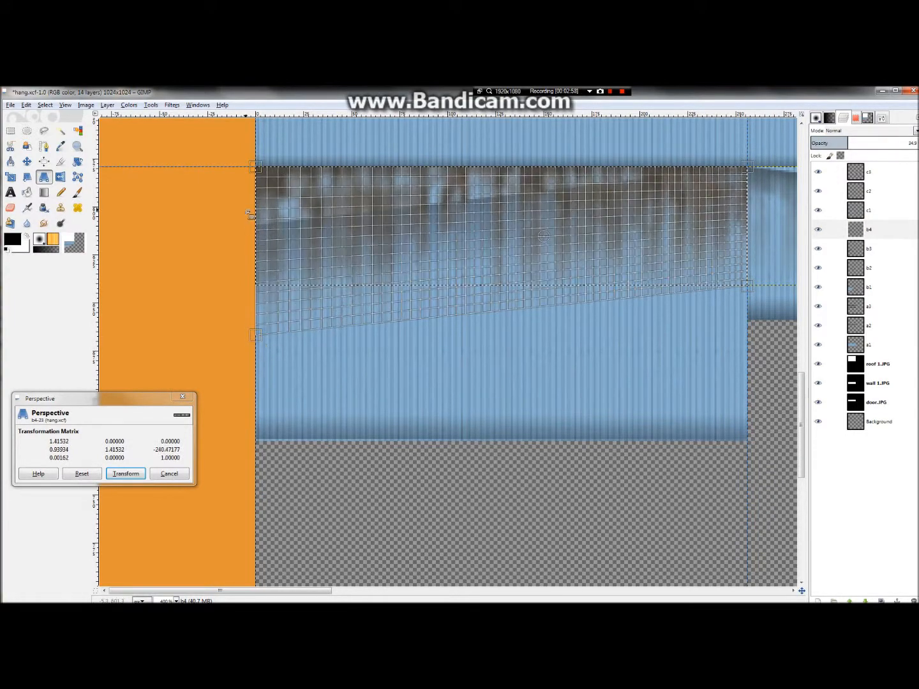
drag(258, 169, 256, 223)
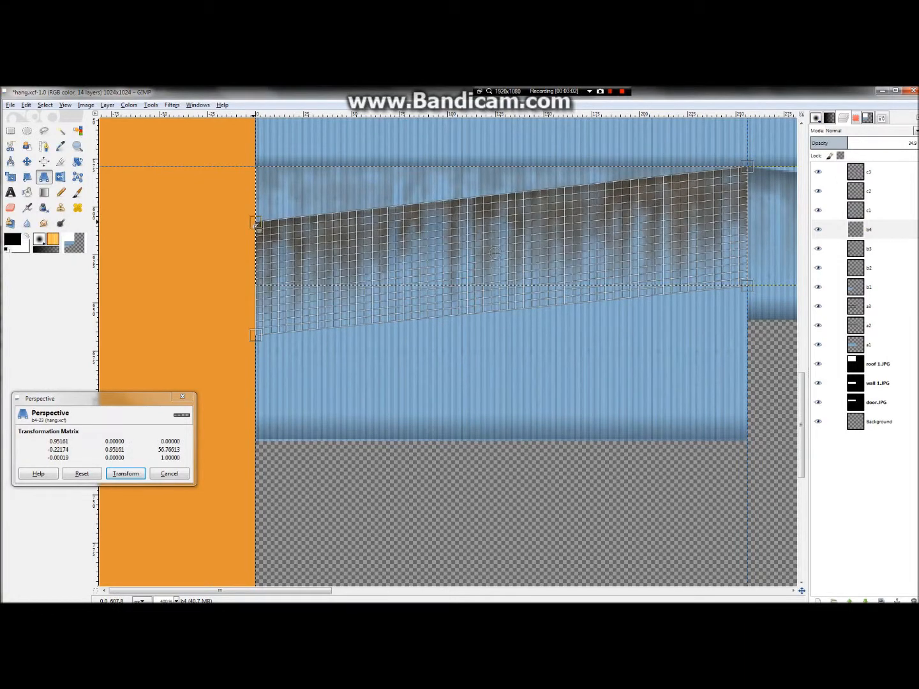
drag(253, 335, 254, 354)
drag(255, 221, 256, 225)
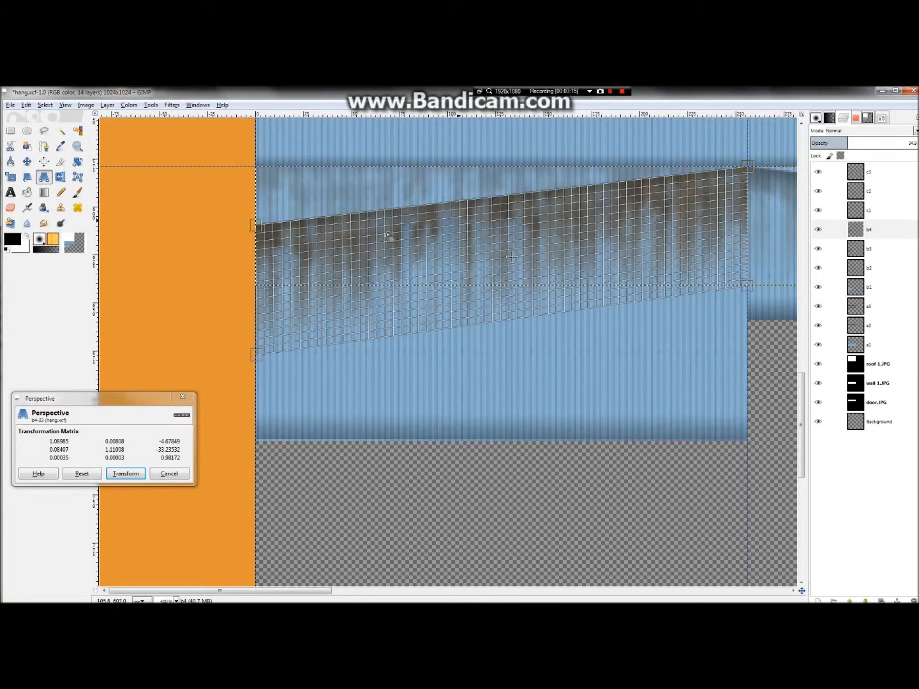
mouse_move(258, 230)
mouse_down()
mouse_move(257, 181)
mouse_move(258, 237)
mouse_move(260, 227)
mouse_up()
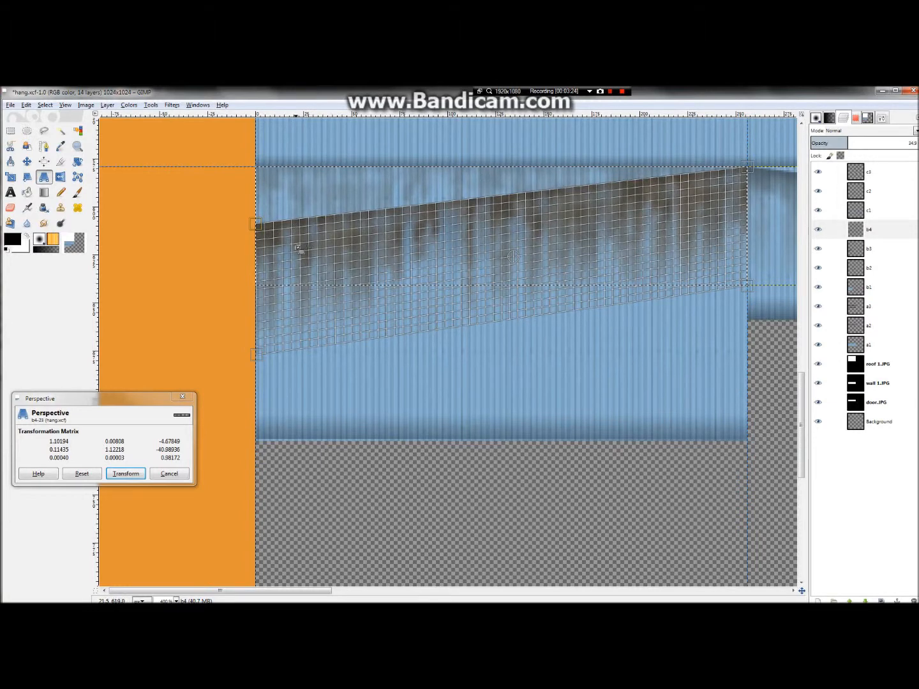
click(140, 474)
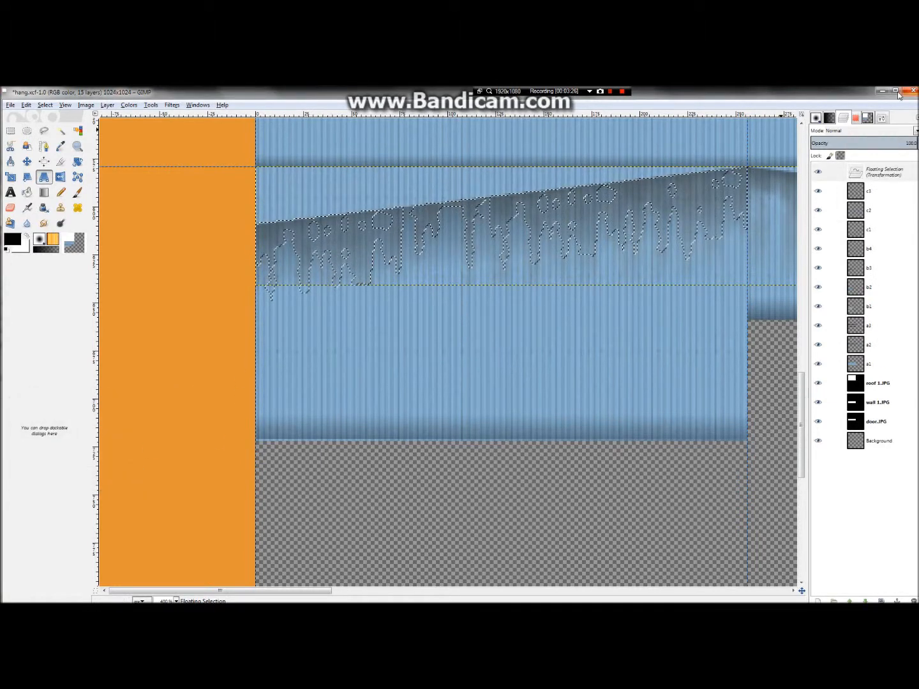
Turn the floating stains into a layer, merge it down into b4, and set b4's opacity to about 35
right_click(880, 169)
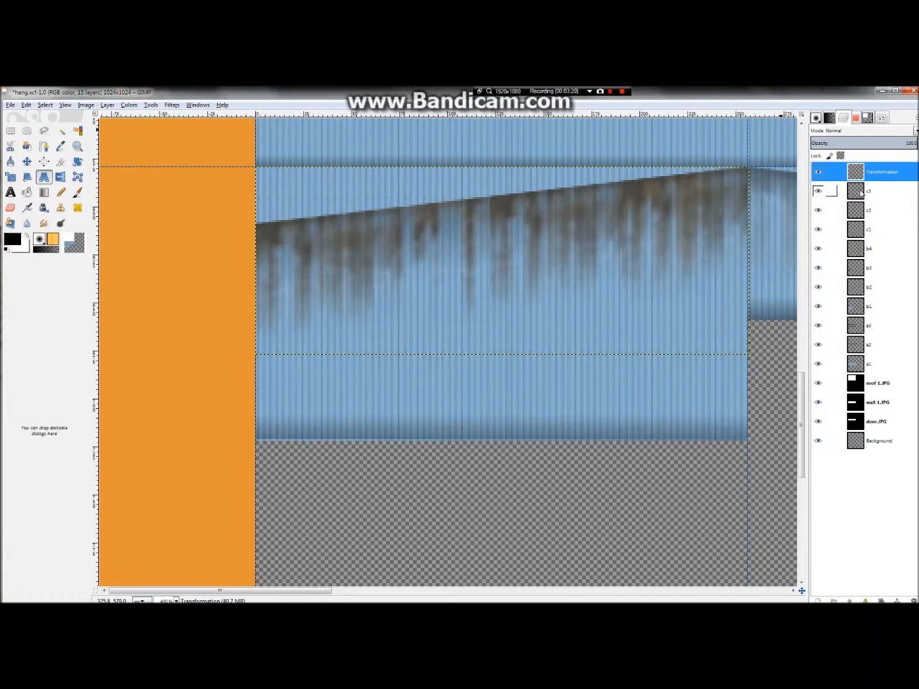
drag(859, 177, 871, 249)
right_click(863, 233)
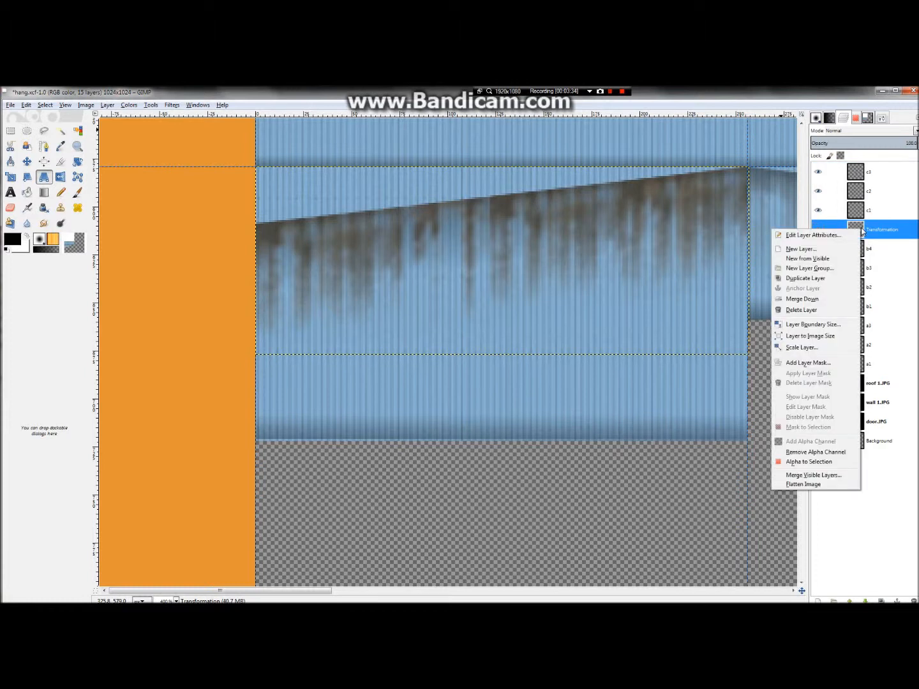
click(803, 299)
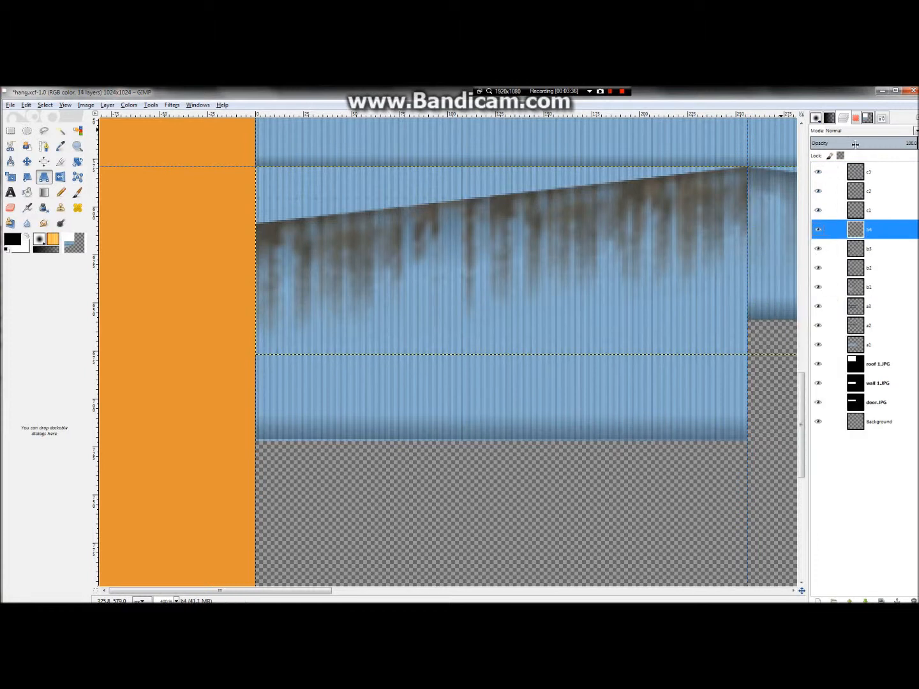
drag(855, 144, 848, 144)
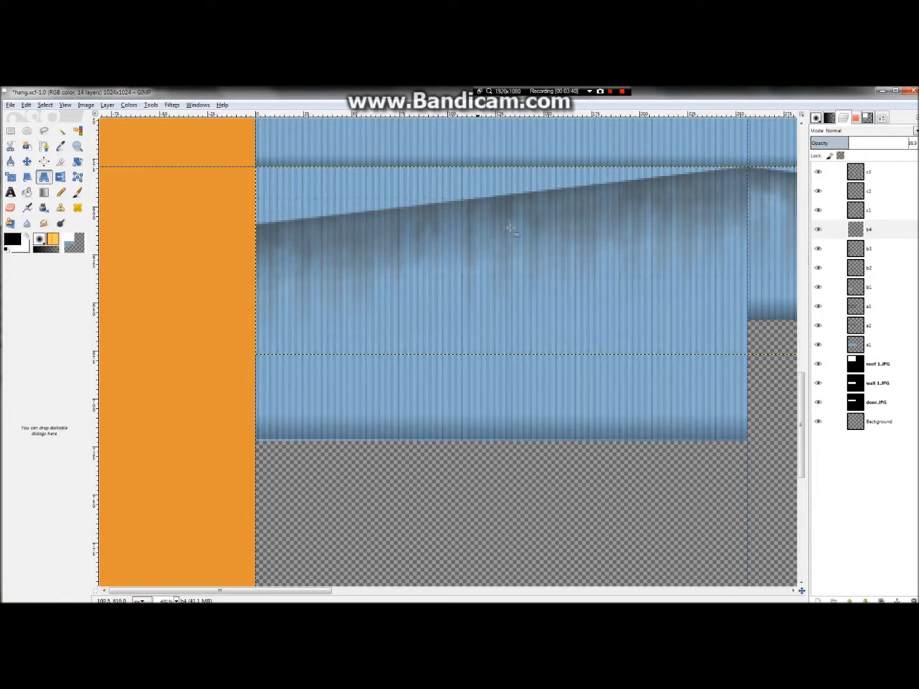
Export the image as hang.png in the hanger folder, replacing the existing file and keeping the PNG options
ctrl+scroll(565, 246, down, 3)
ctrl+scroll(516, 237, down, 1)
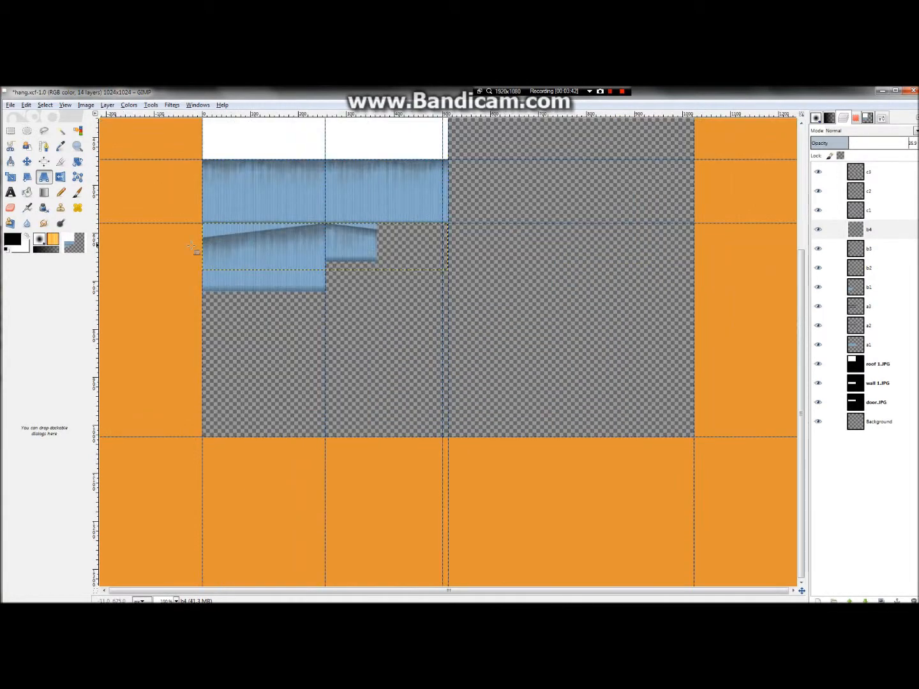
ctrl+scroll(193, 228, up, 2)
ctrl+scroll(307, 215, down, 1)
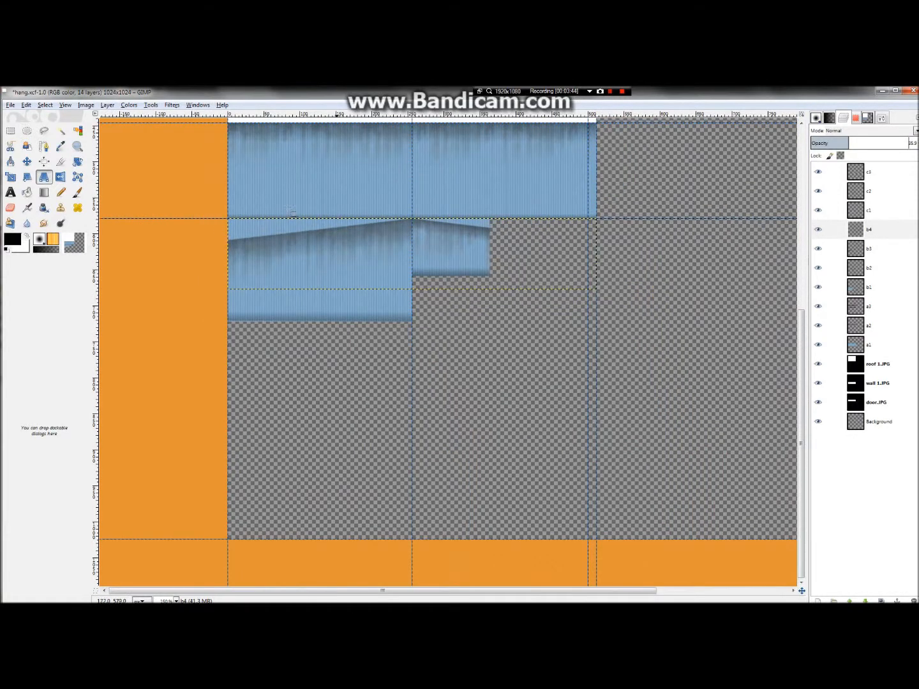
click(10, 106)
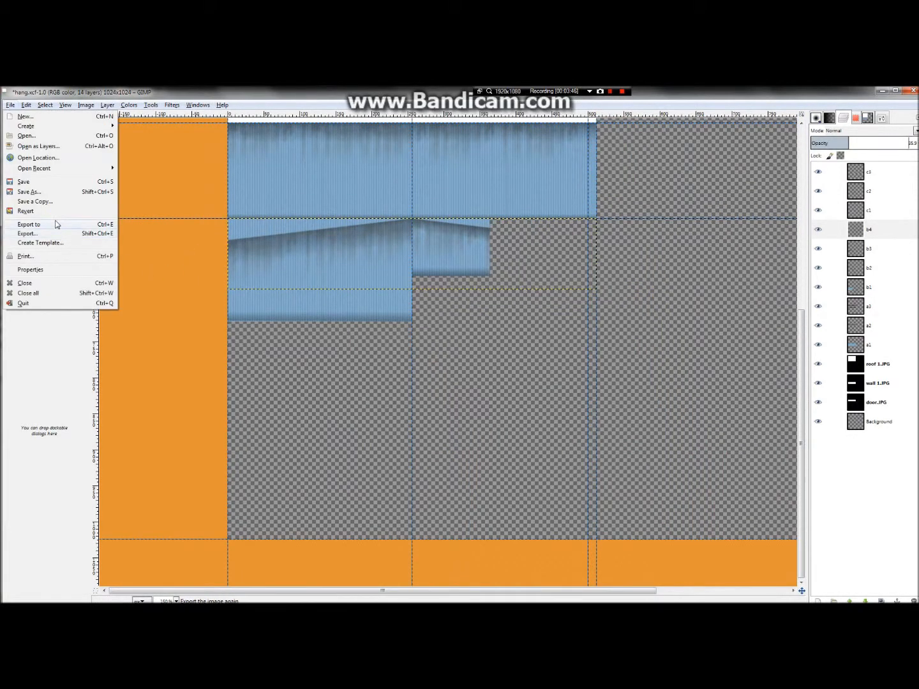
click(38, 233)
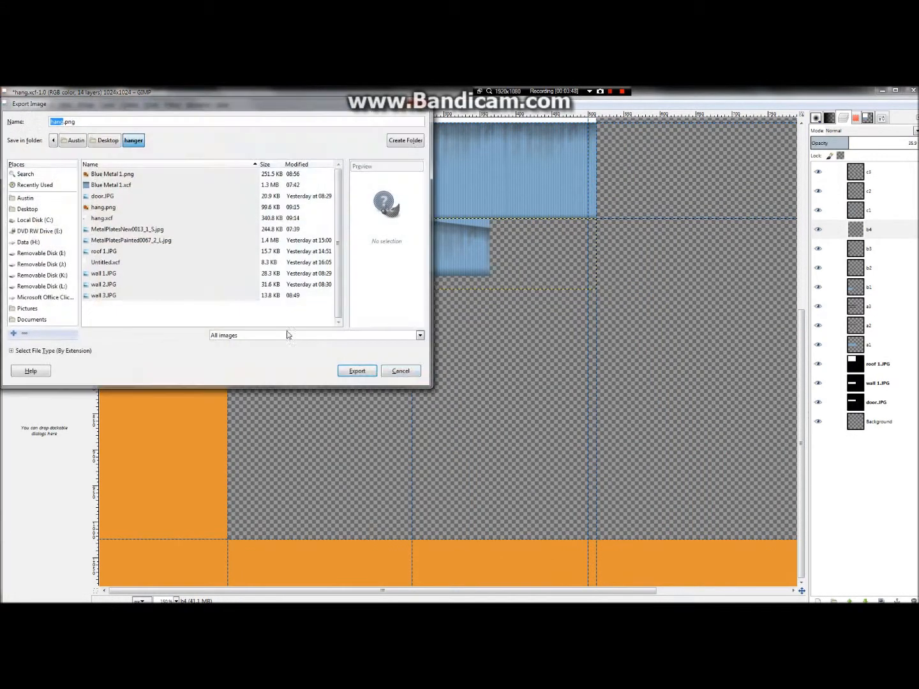
click(358, 371)
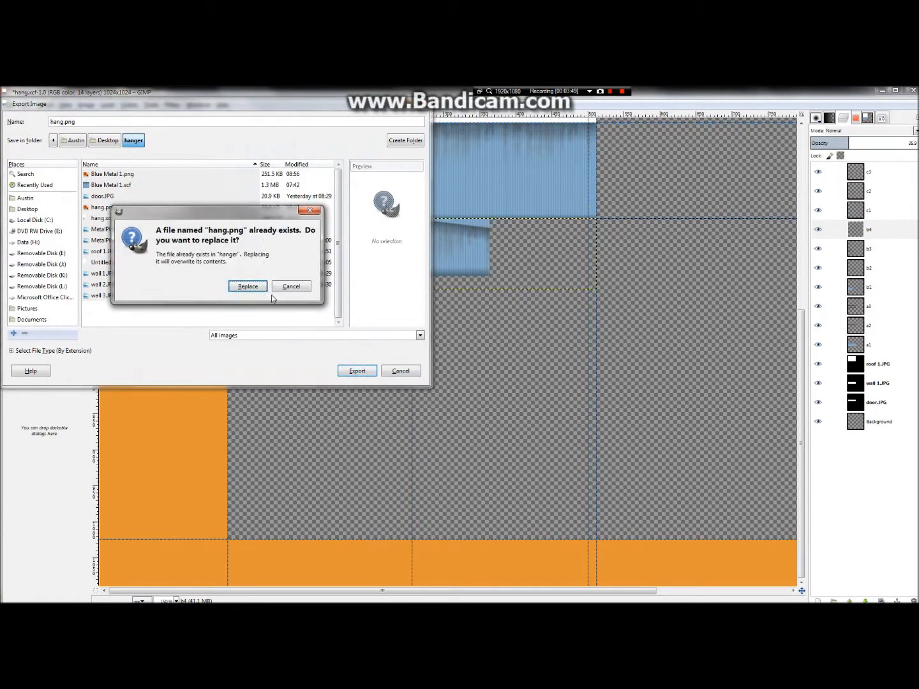
click(249, 286)
click(120, 301)
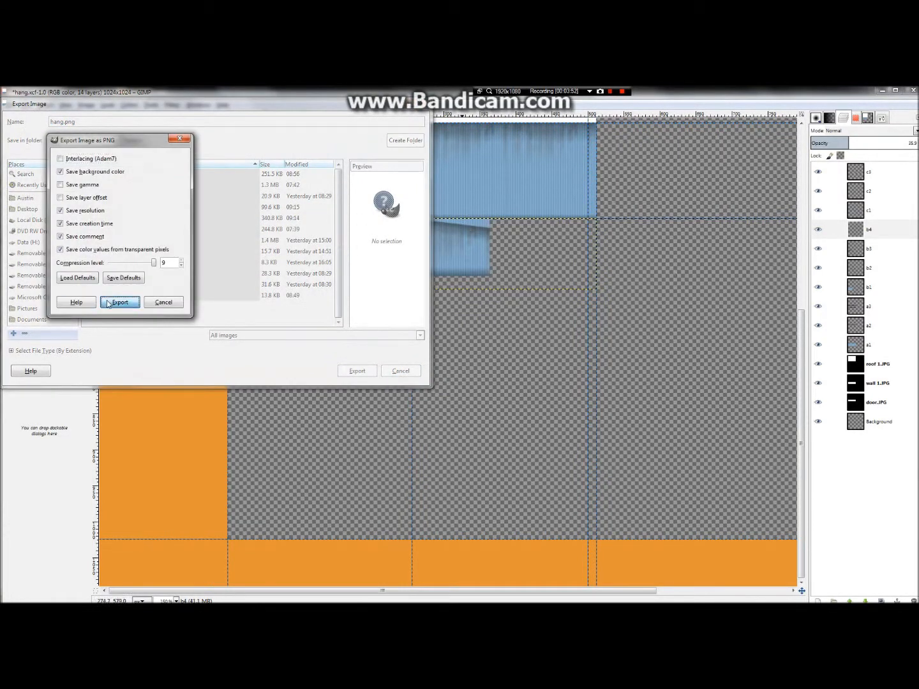
Switch to SketchUp and reload hang.png as the texture image of Material1
click(193, 92)
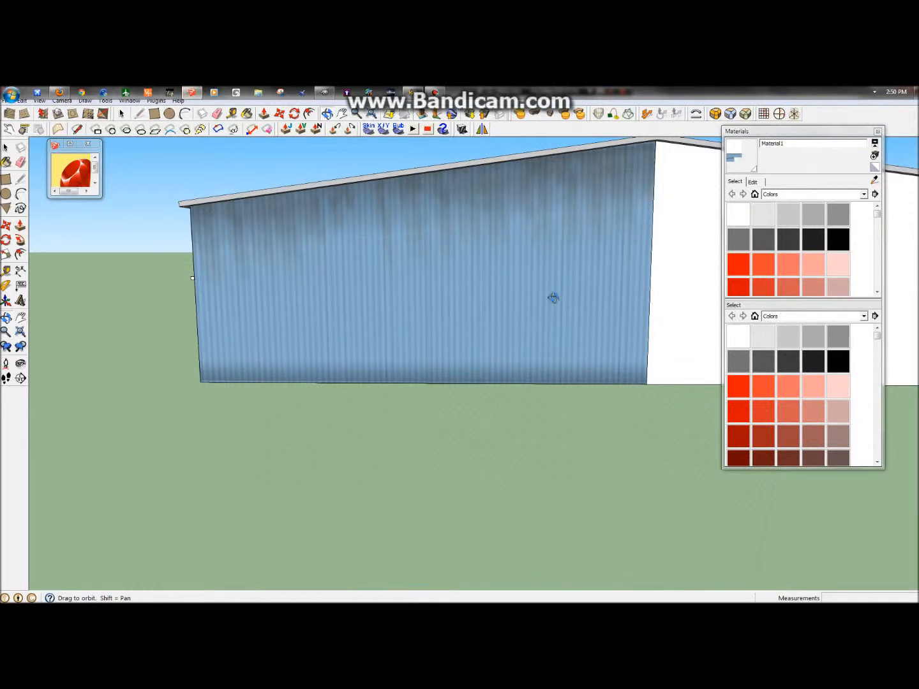
click(756, 183)
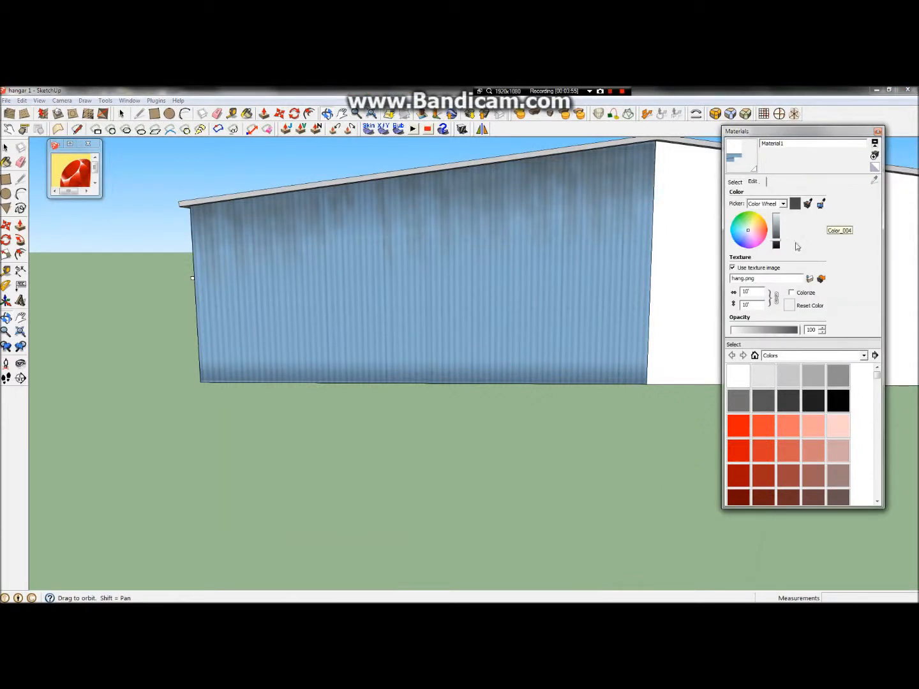
click(809, 281)
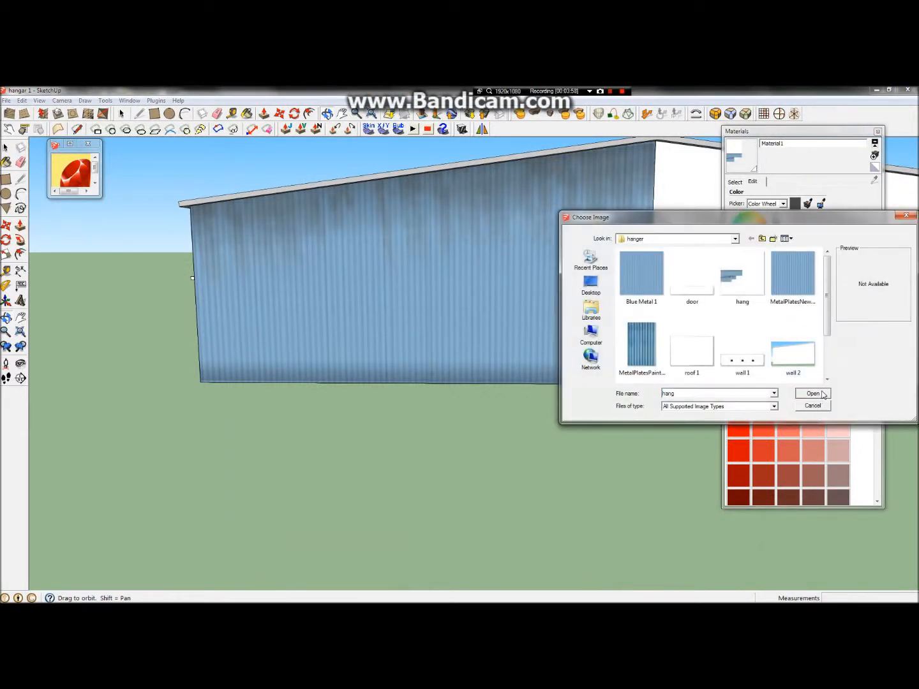
click(813, 393)
Paint the low side section's wall around the door with Material1
drag(555, 236, 537, 316)
scroll(562, 290, up, 10)
scroll(582, 287, down, 8)
click(5, 163)
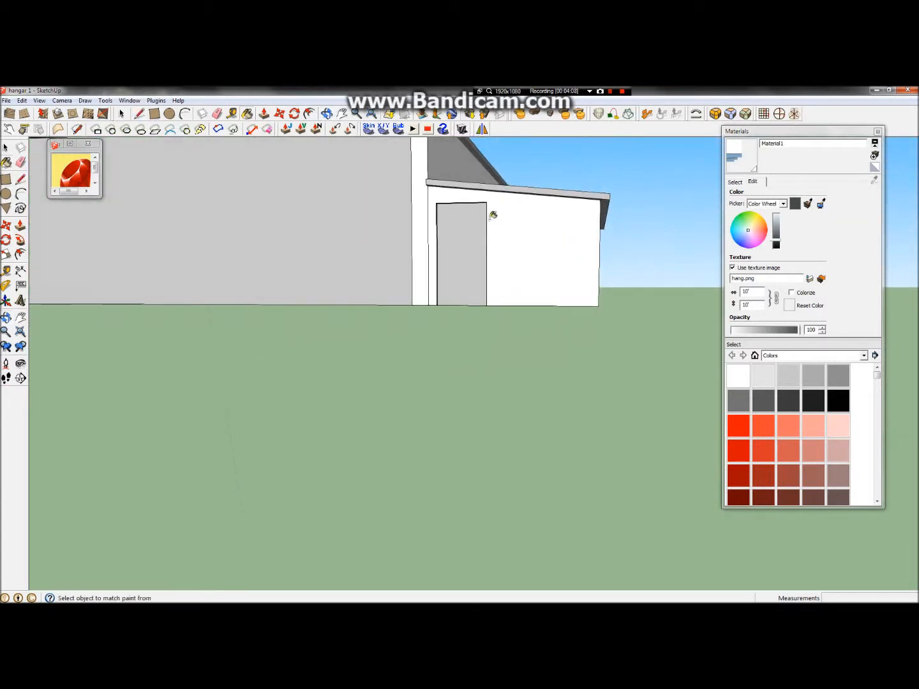
click(541, 222)
scroll(540, 222, down, 1)
scroll(540, 223, up, 2)
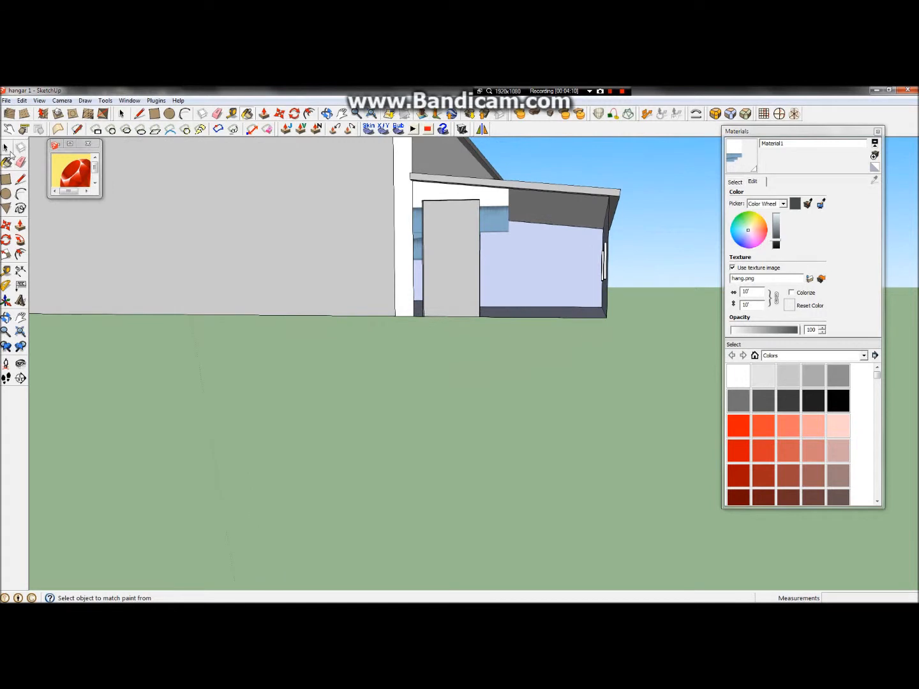
Start positioning the texture on the wall around the door, shift it along the wall, and turn off Fixed Pins
click(7, 148)
right_click(509, 209)
mouse_move(560, 338)
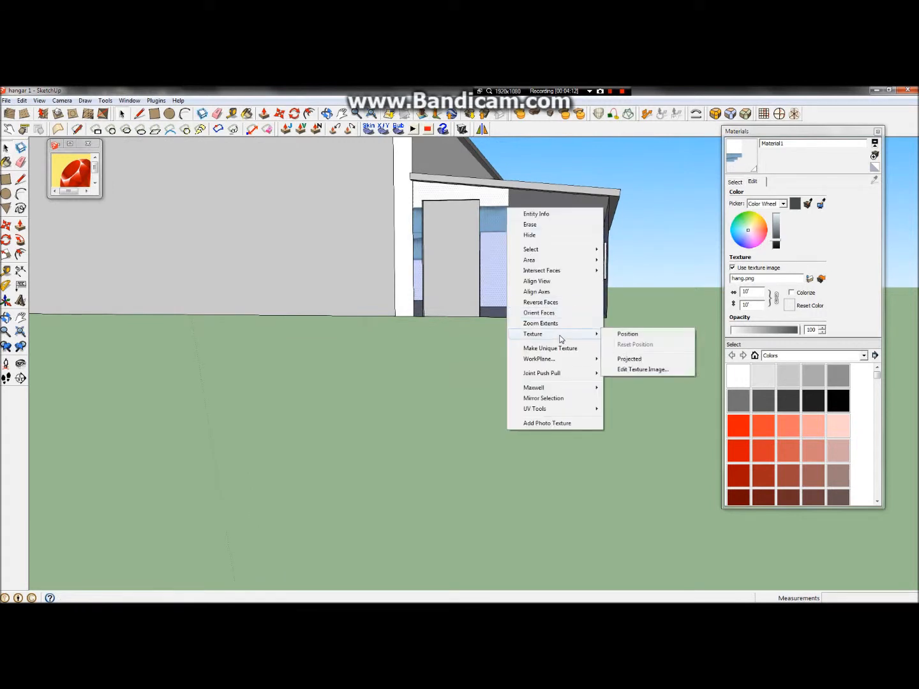
click(623, 334)
drag(500, 220, 565, 240)
scroll(566, 238, down, 3)
right_click(579, 254)
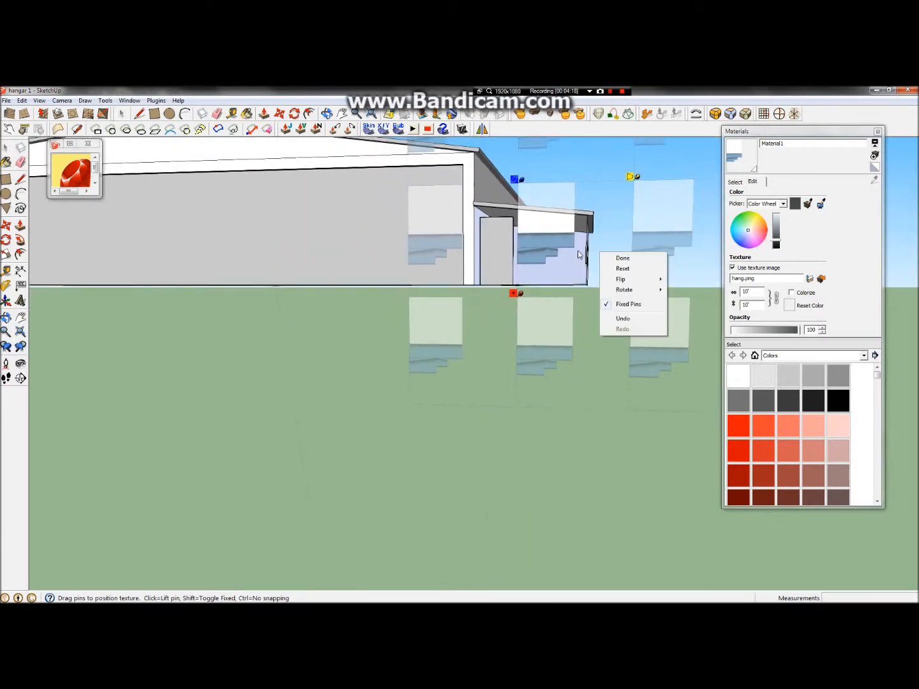
right_click(538, 248)
click(582, 302)
Place a texture pin on the inner bottom corner of the shorter half of the gable panel
scroll(540, 279, up, 3)
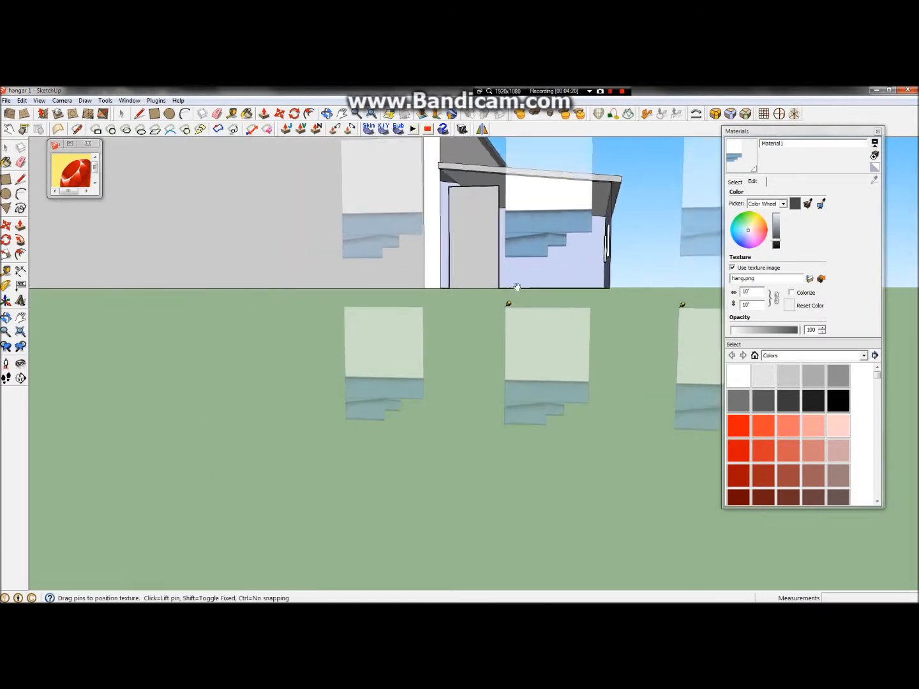
scroll(514, 296, up, 2)
scroll(521, 283, up, 6)
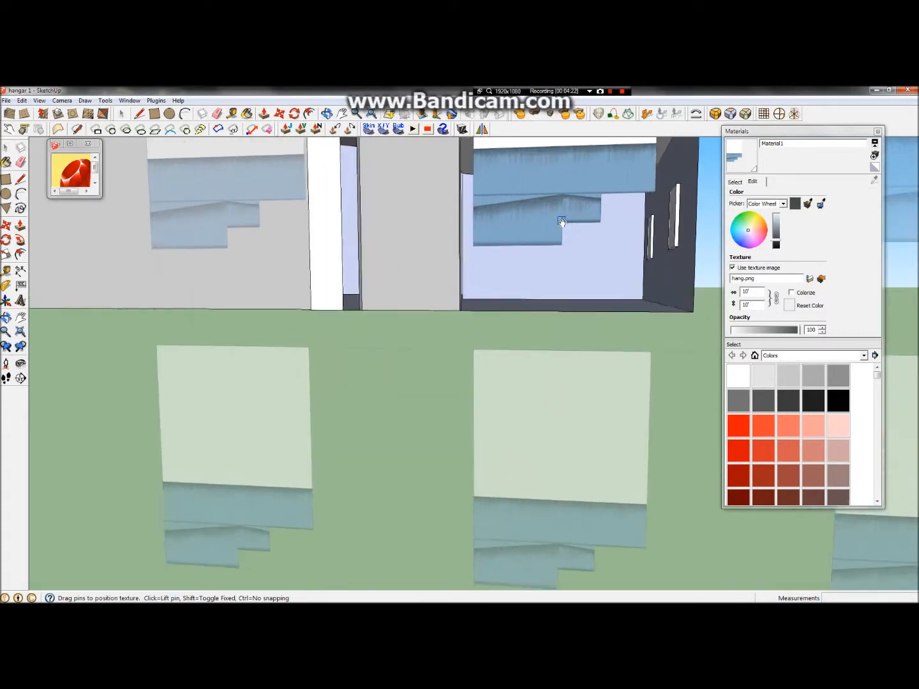
scroll(555, 239, up, 3)
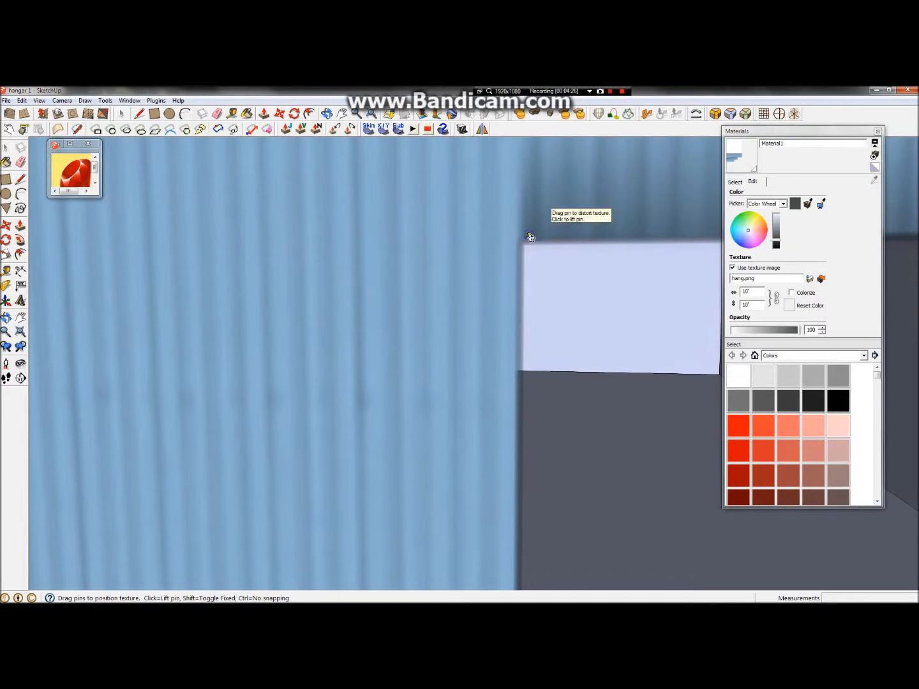
scroll(530, 237, down, 8)
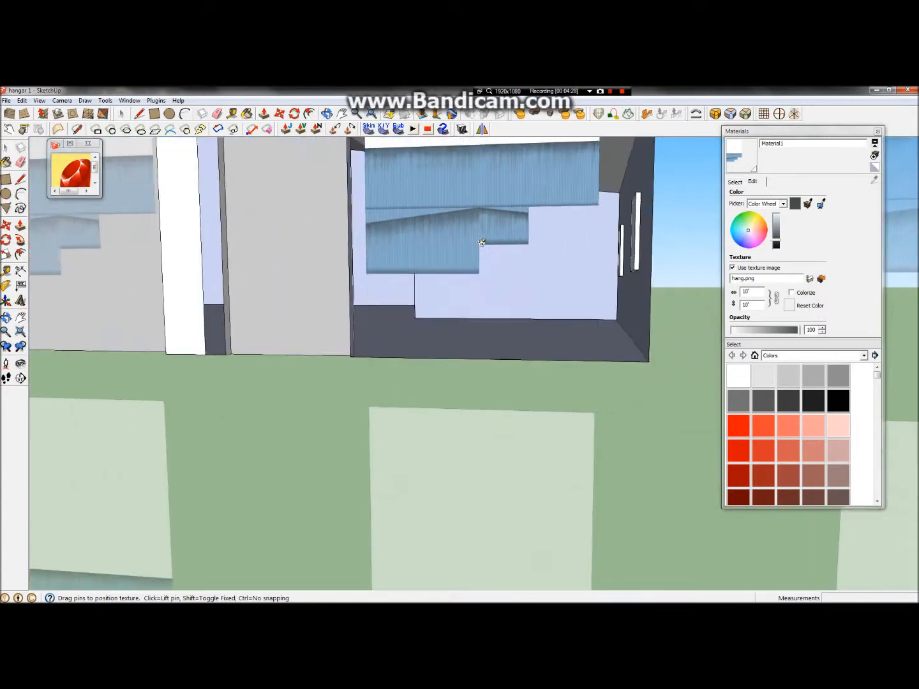
scroll(481, 242, down, 8)
Place a second texture pin on the peak of the gable panel
scroll(457, 185, up, 6)
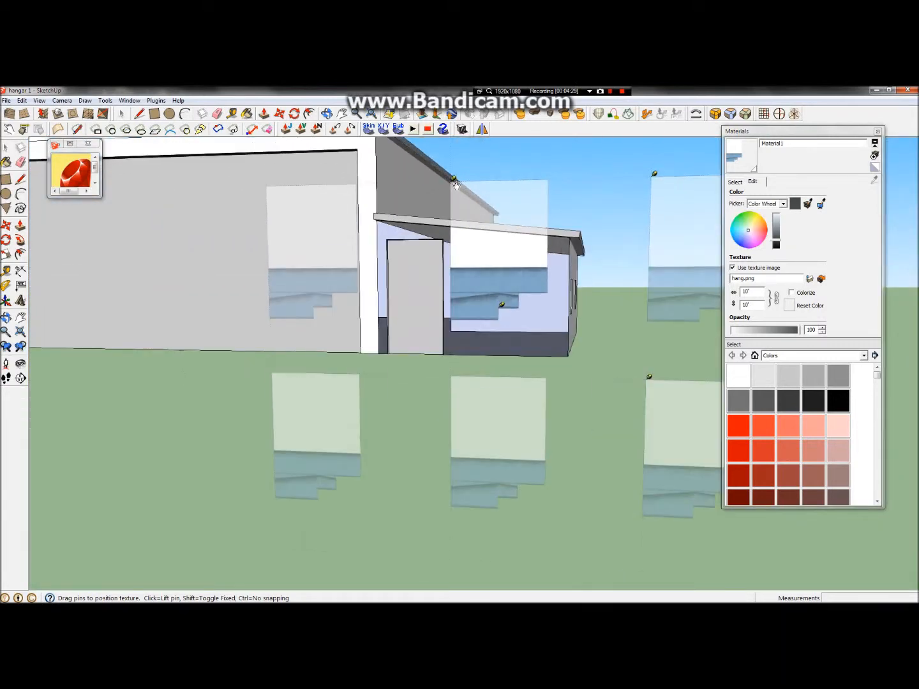
scroll(456, 186, up, 3)
scroll(518, 331, up, 8)
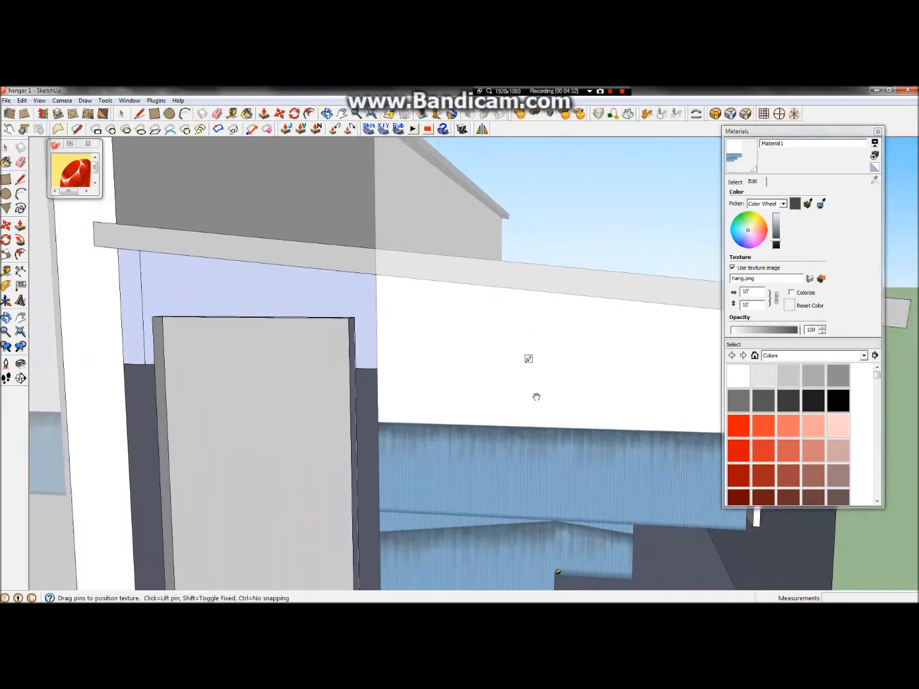
scroll(533, 533, up, 6)
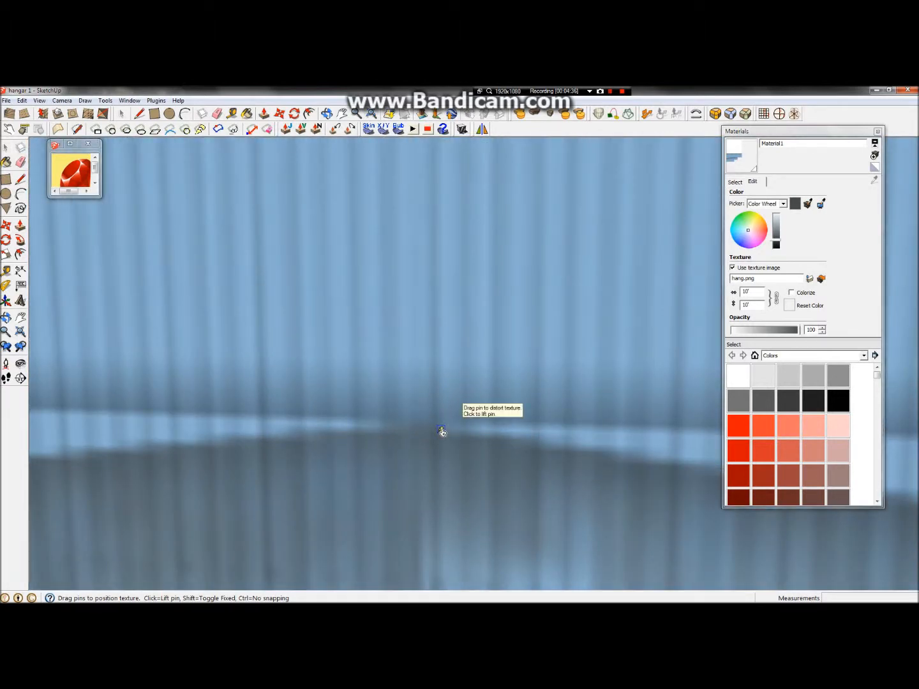
scroll(326, 438, down, 6)
scroll(322, 386, down, 8)
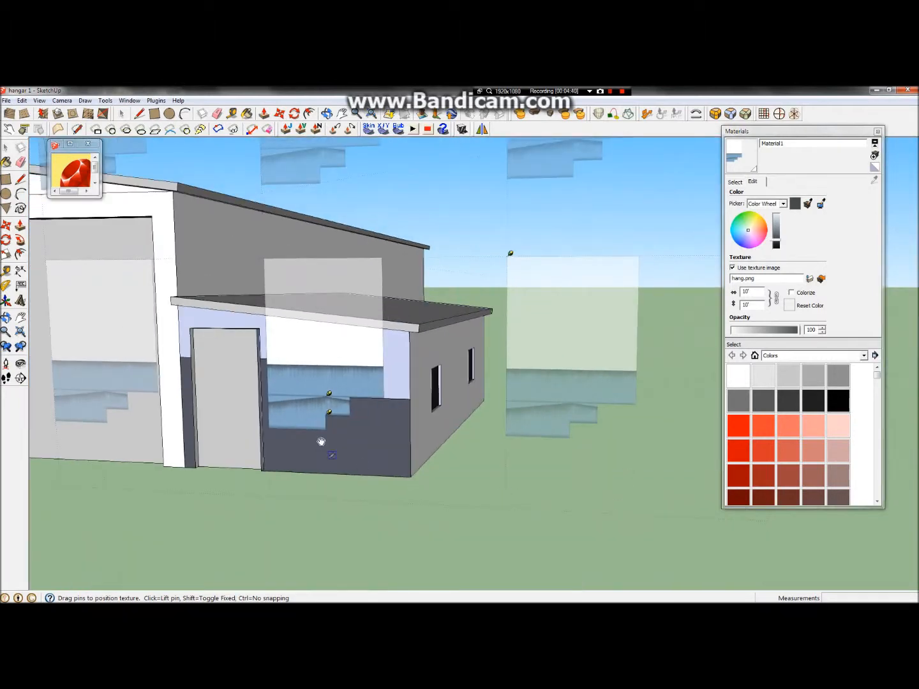
Place a third texture pin on the outer bottom corner of the shorter half of the gable panel
scroll(333, 409, up, 8)
scroll(397, 433, up, 5)
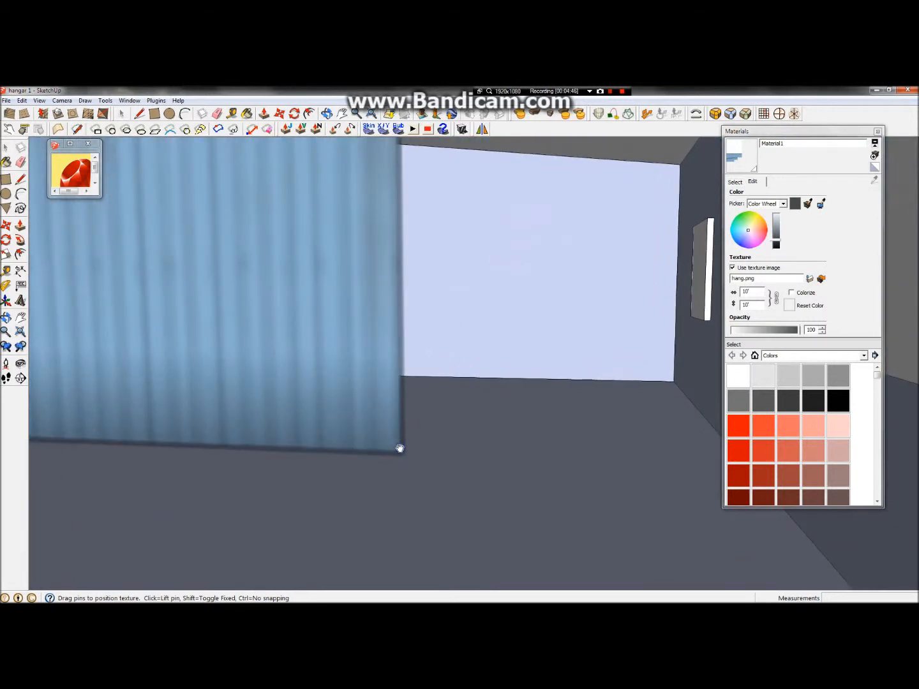
scroll(402, 449, down, 8)
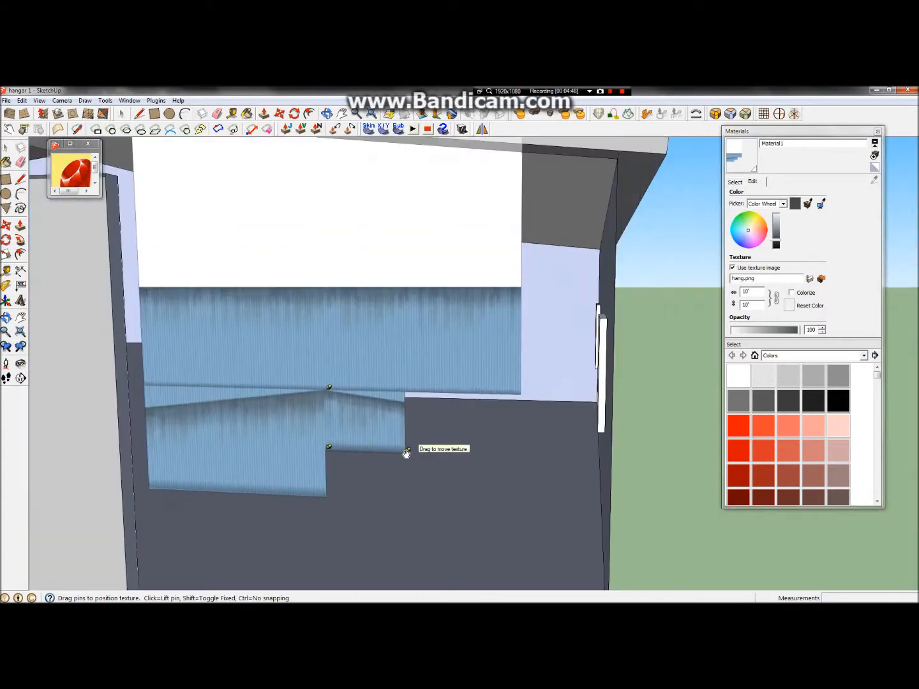
Place the fourth texture pin on the outer upper corner of the shorter half panel, directly above the third pin
scroll(404, 428, up, 10)
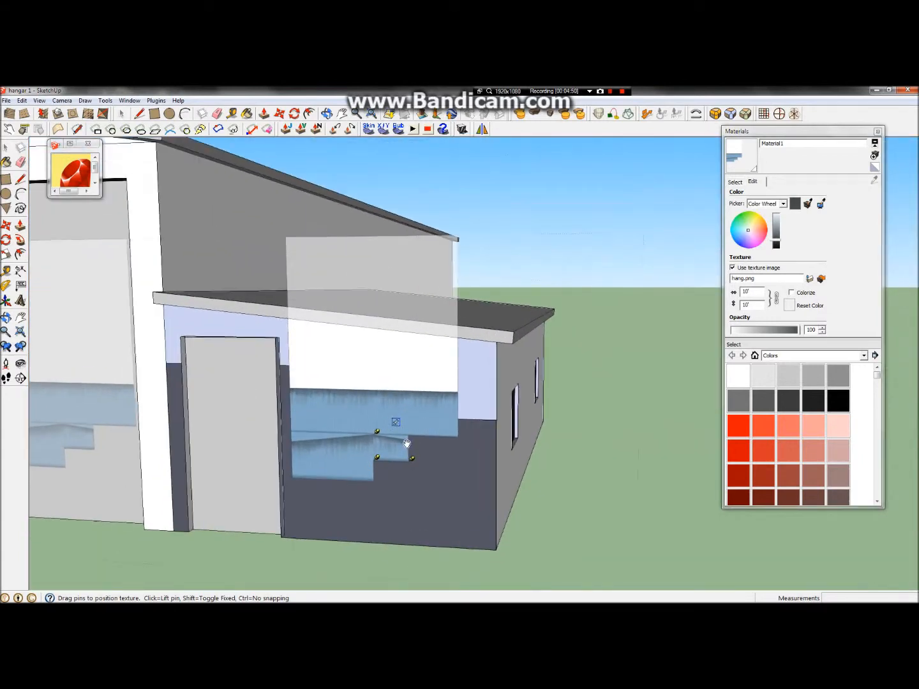
scroll(410, 413, up, 2)
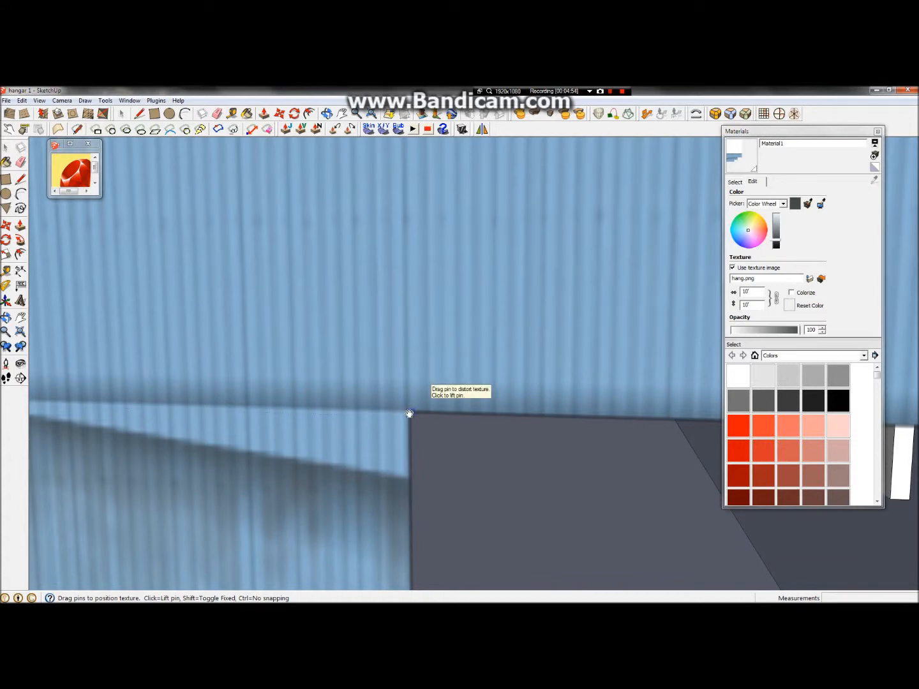
scroll(410, 413, down, 10)
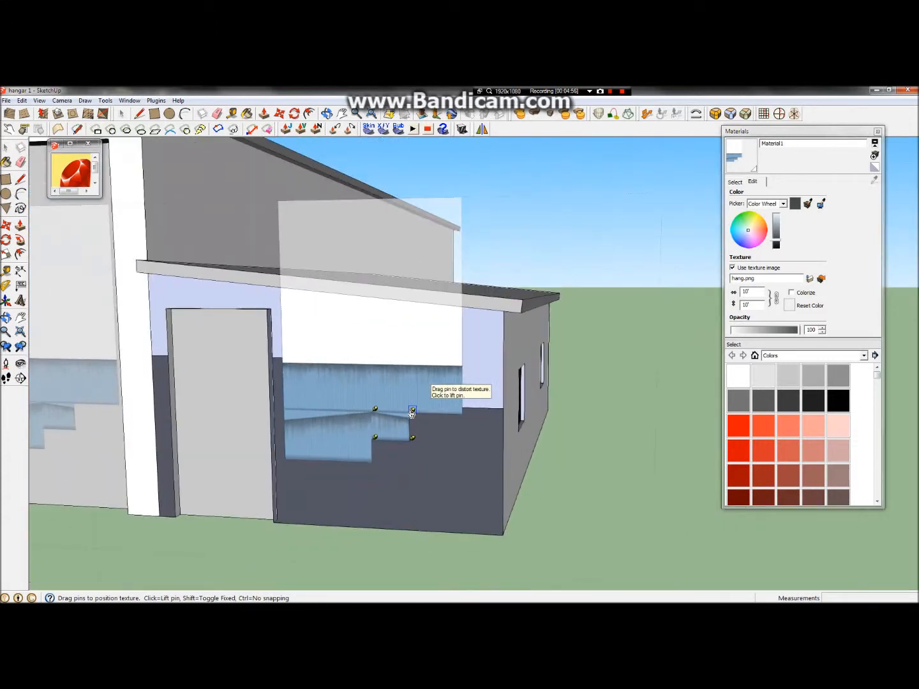
Stretch the texture's two lower pins onto the bottom corners of the low section's door wall
drag(413, 440, 507, 531)
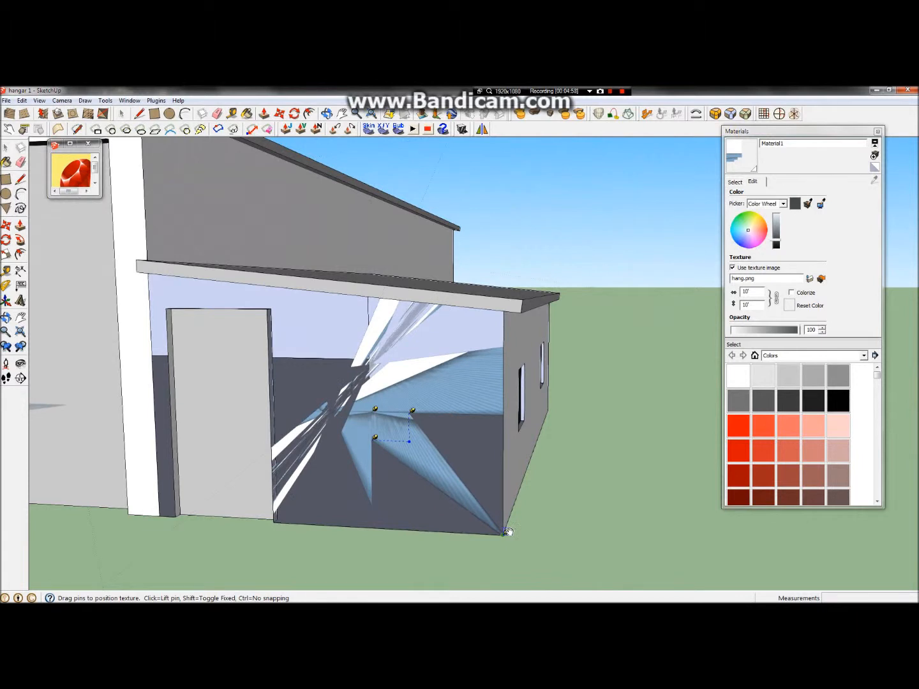
drag(377, 440, 161, 511)
scroll(163, 511, down, 6)
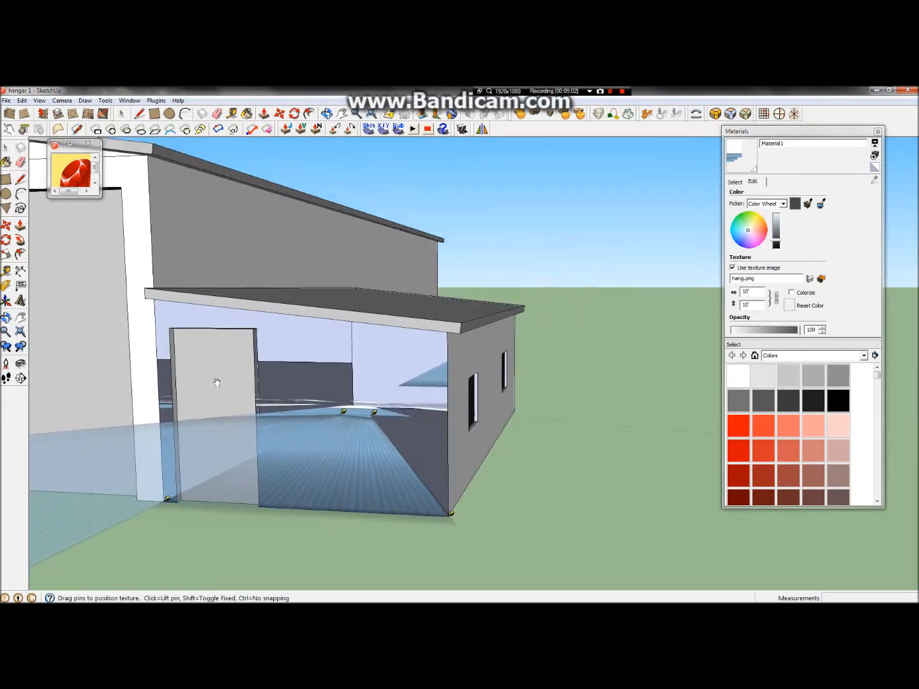
scroll(185, 520, up, 3)
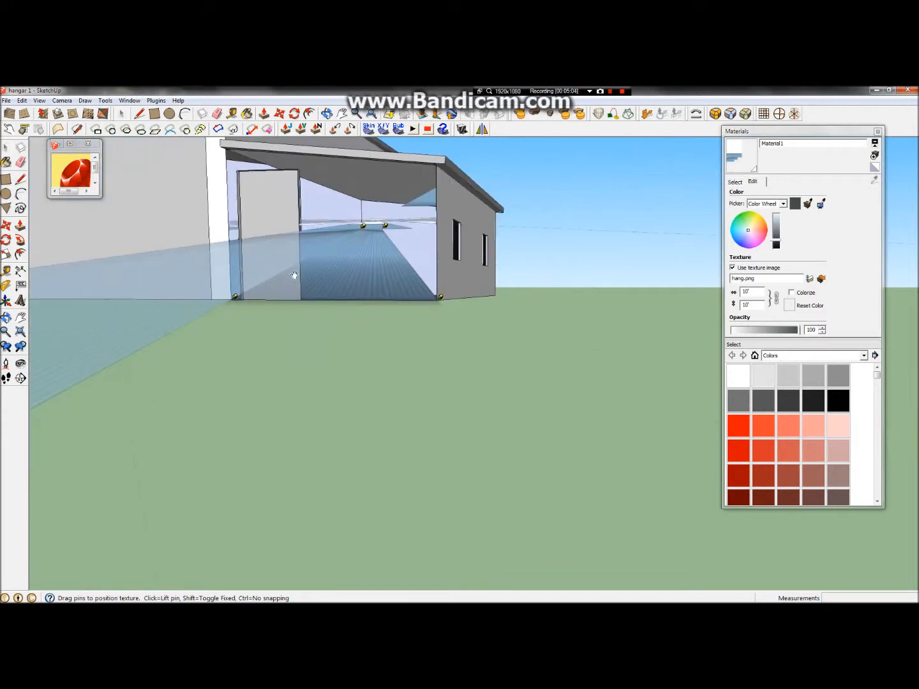
Stretch the peak pin to the wall's top beside the main hangar and the last pin to a point above its outer edge
drag(367, 226, 231, 148)
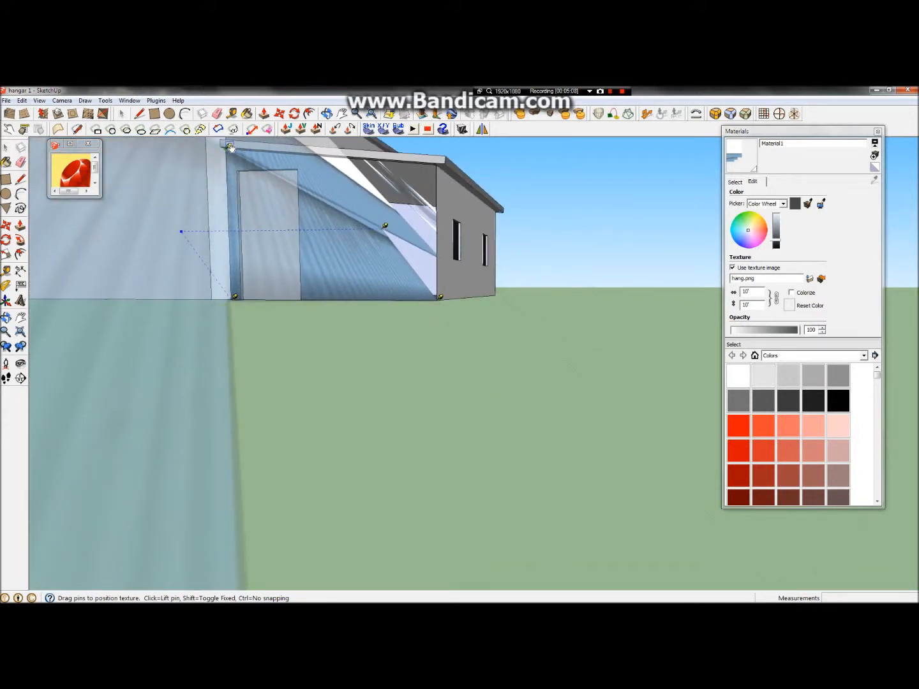
scroll(375, 257, down, 2)
scroll(378, 326, up, 4)
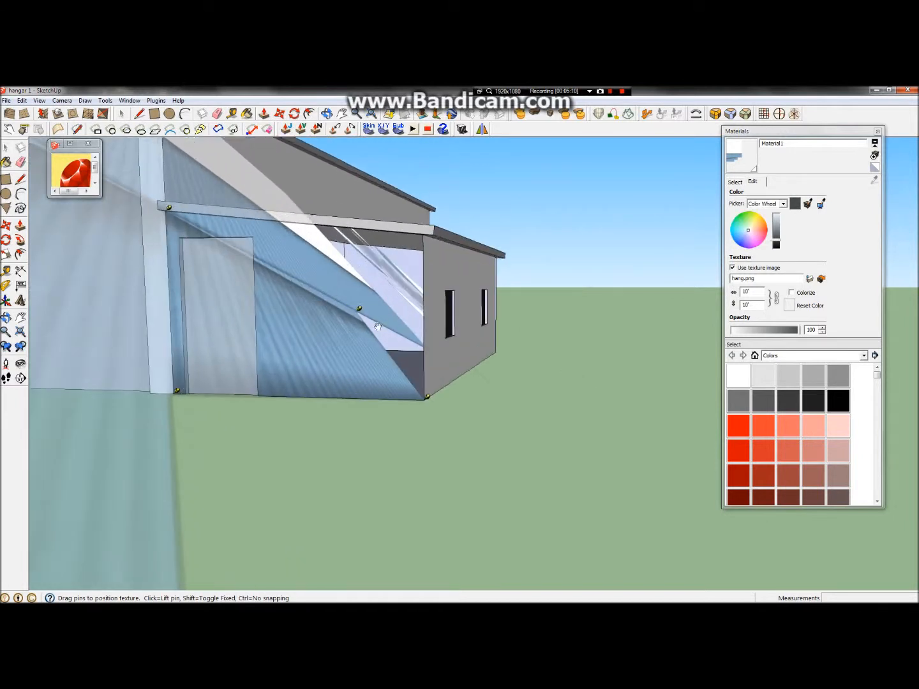
drag(361, 309, 423, 206)
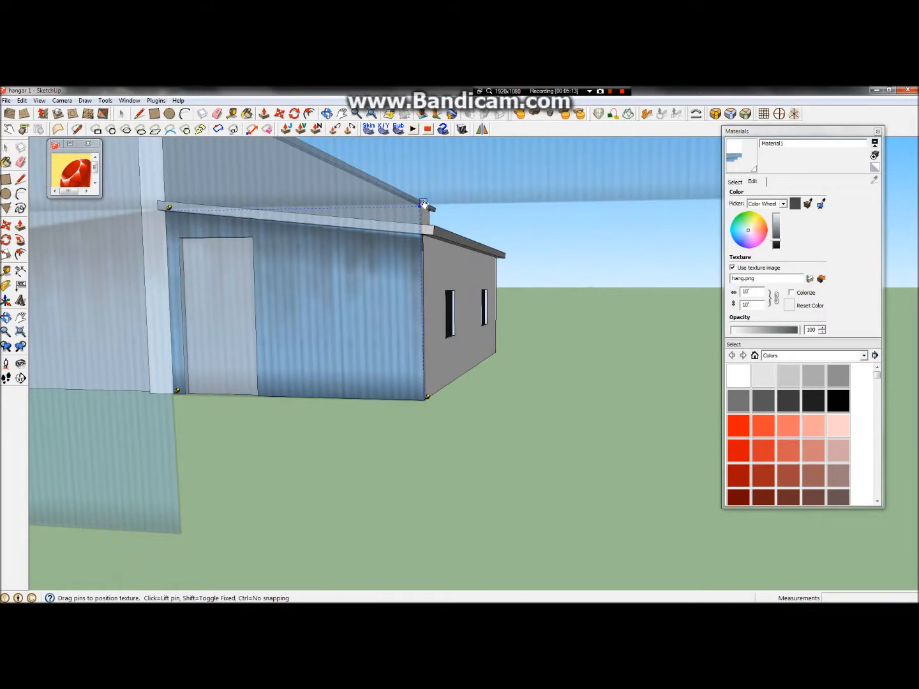
Adjust the upper outer pin to line up the corrugated texture with the door wall's outer edge and roof slope
scroll(421, 206, up, 4)
scroll(412, 236, down, 3)
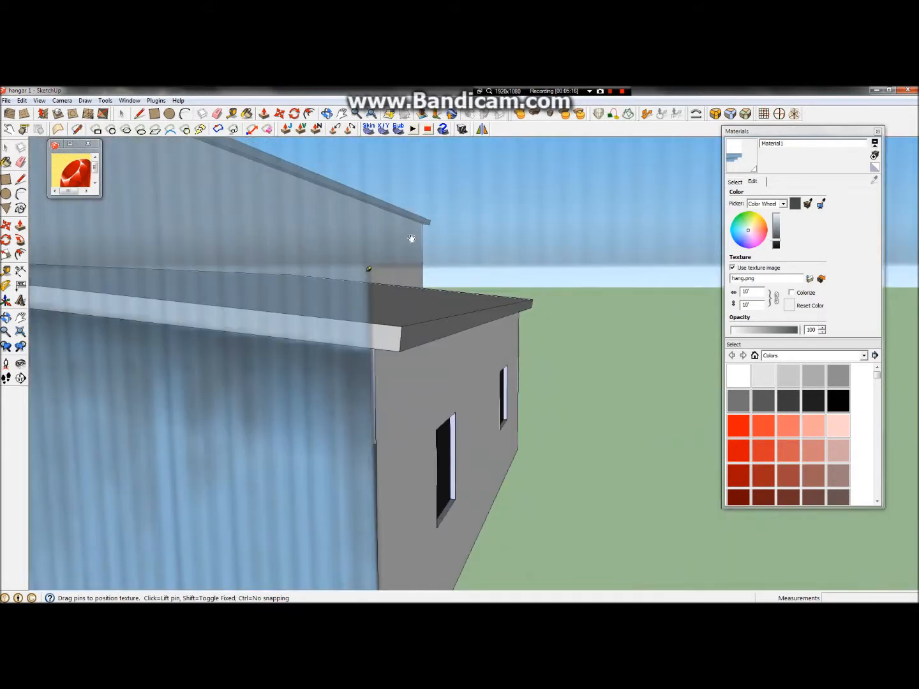
scroll(393, 255, up, 2)
scroll(396, 257, down, 2)
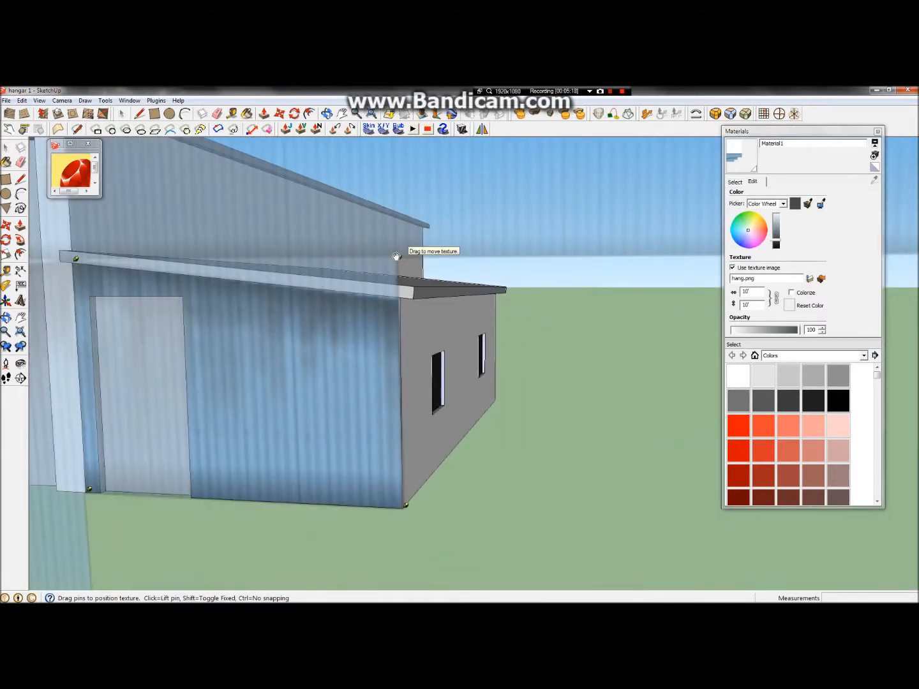
scroll(397, 257, up, 2)
scroll(402, 265, down, 2)
scroll(404, 245, up, 2)
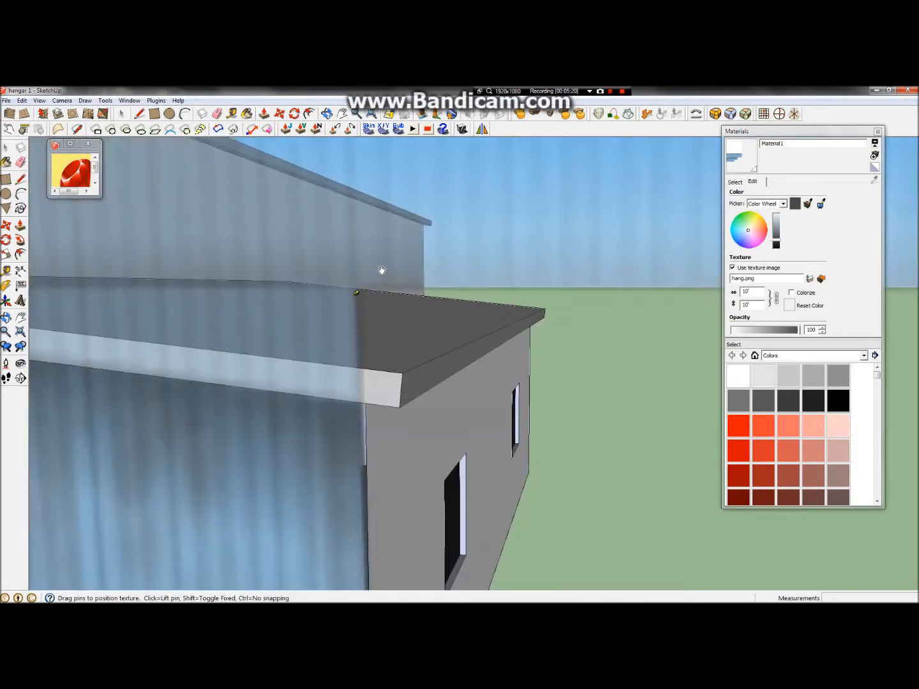
scroll(359, 293, down, 3)
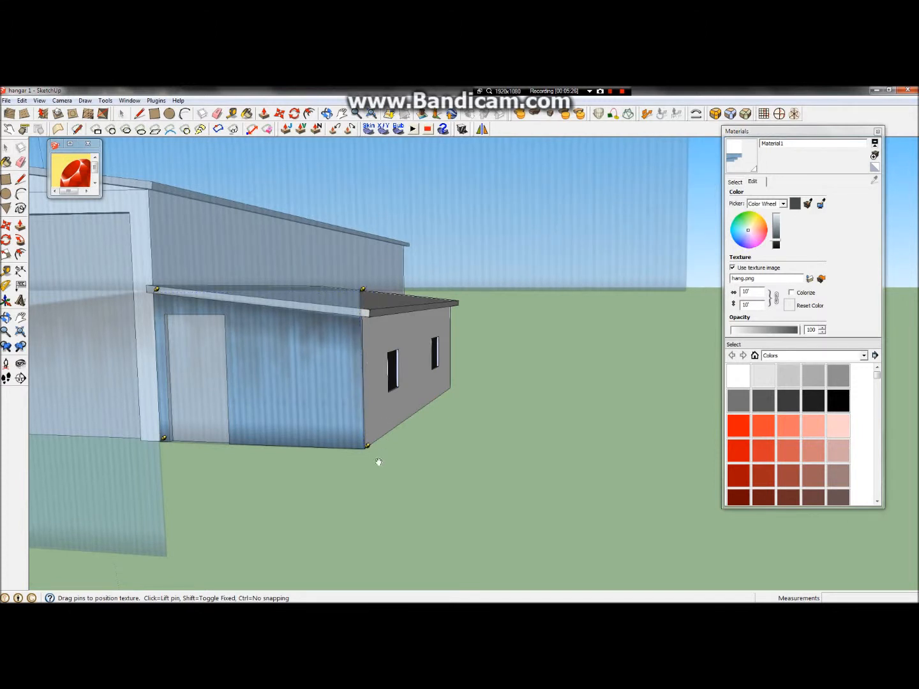
Refine the lower and upper outer pins to align the texture's edge with the wall's outer corner
scroll(379, 461, up, 2)
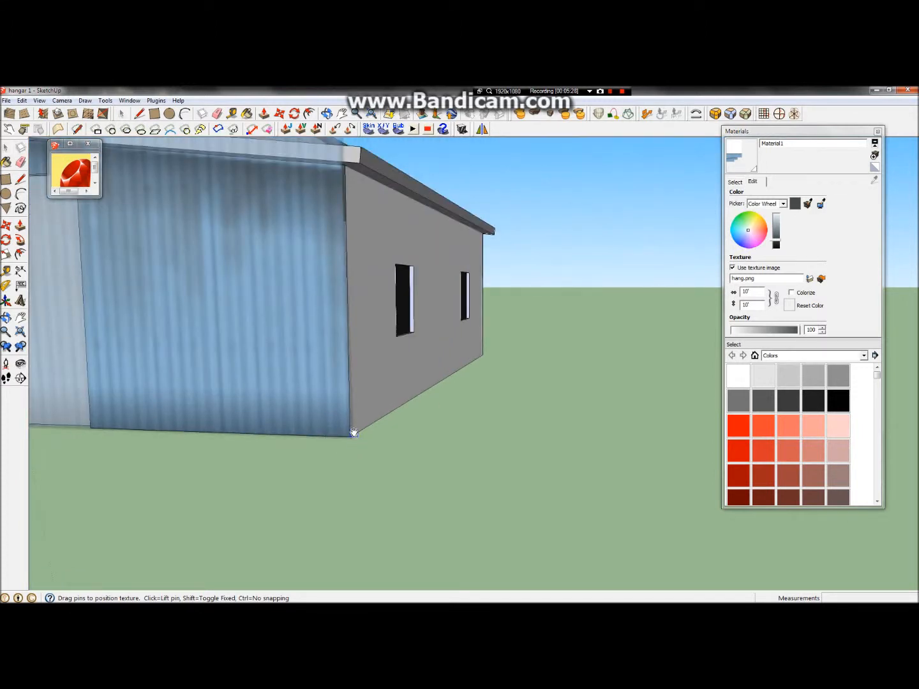
scroll(355, 432, down, 2)
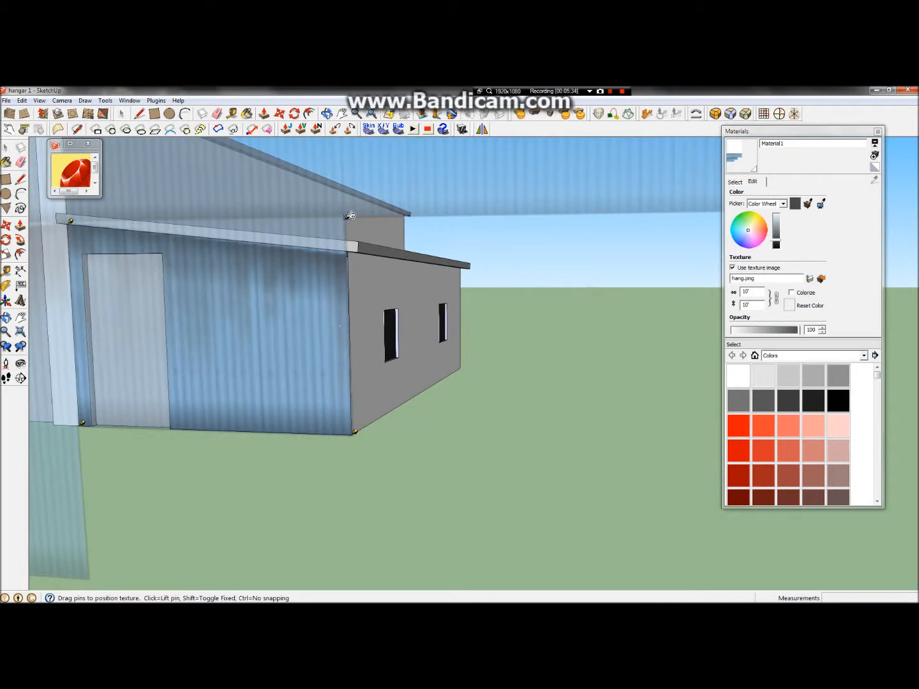
scroll(347, 215, up, 3)
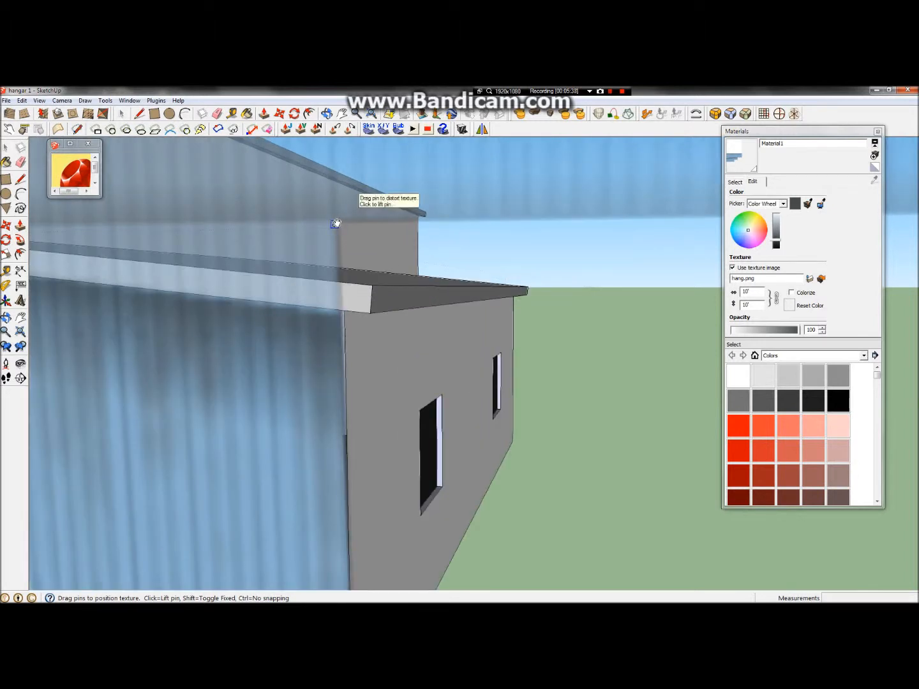
scroll(336, 223, down, 4)
scroll(329, 314, up, 3)
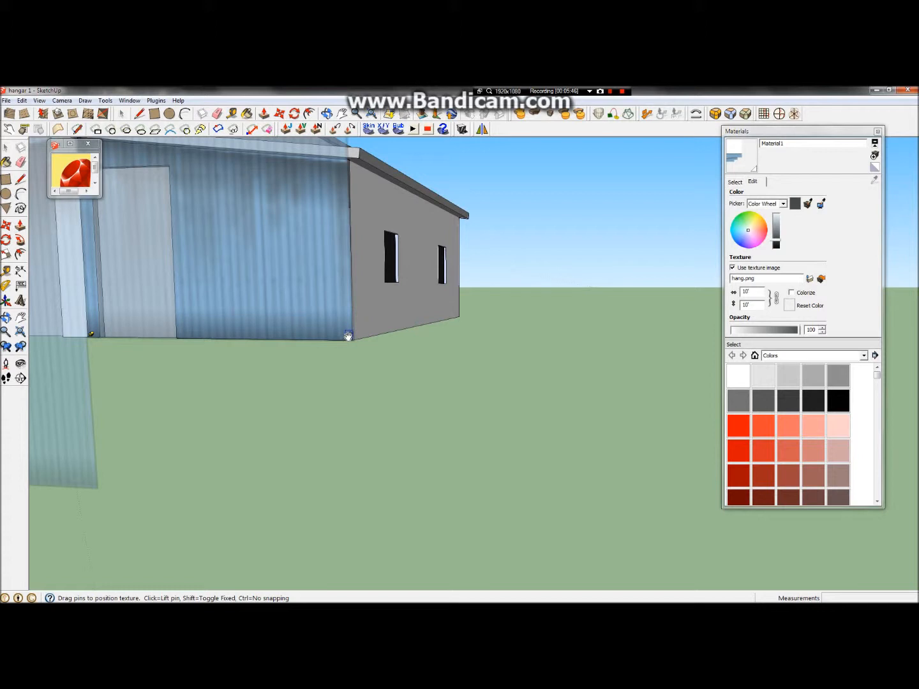
scroll(345, 336, up, 2)
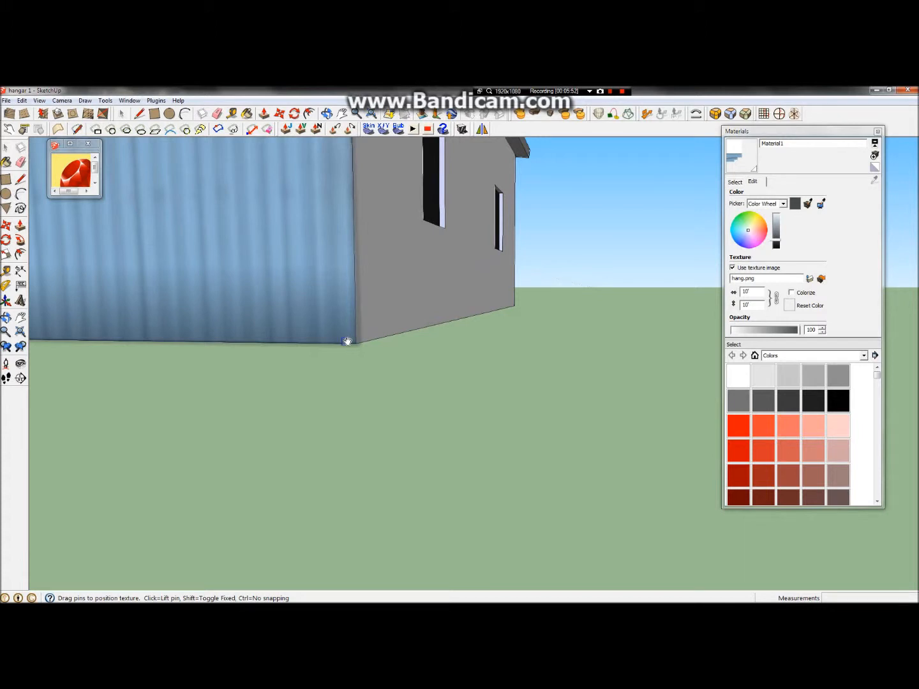
scroll(347, 341, down, 4)
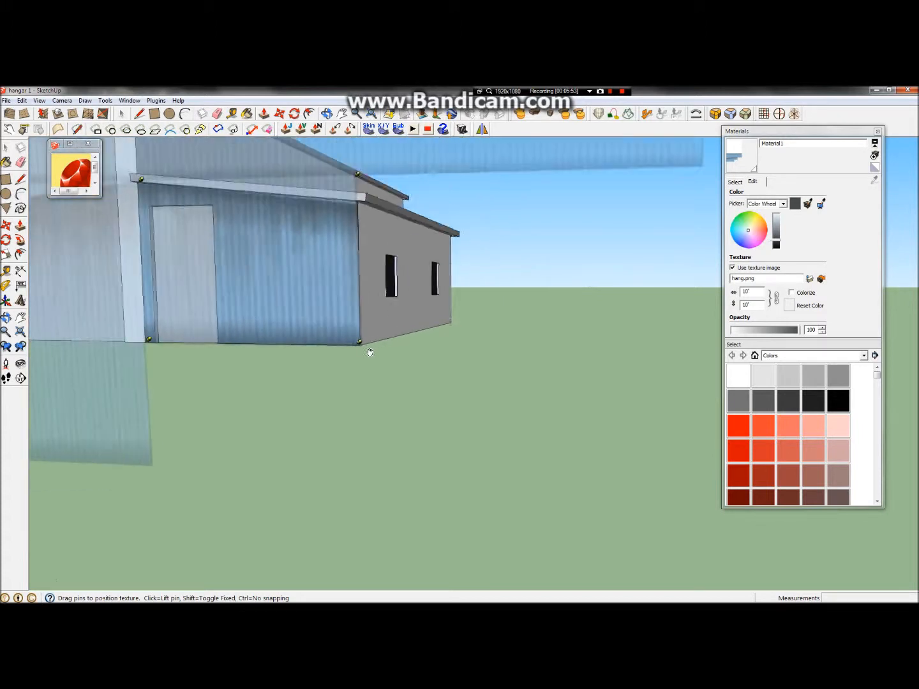
Shift the upper outer pin slightly outward past the wall's outer edge and finish positioning the texture
scroll(353, 244, up, 3)
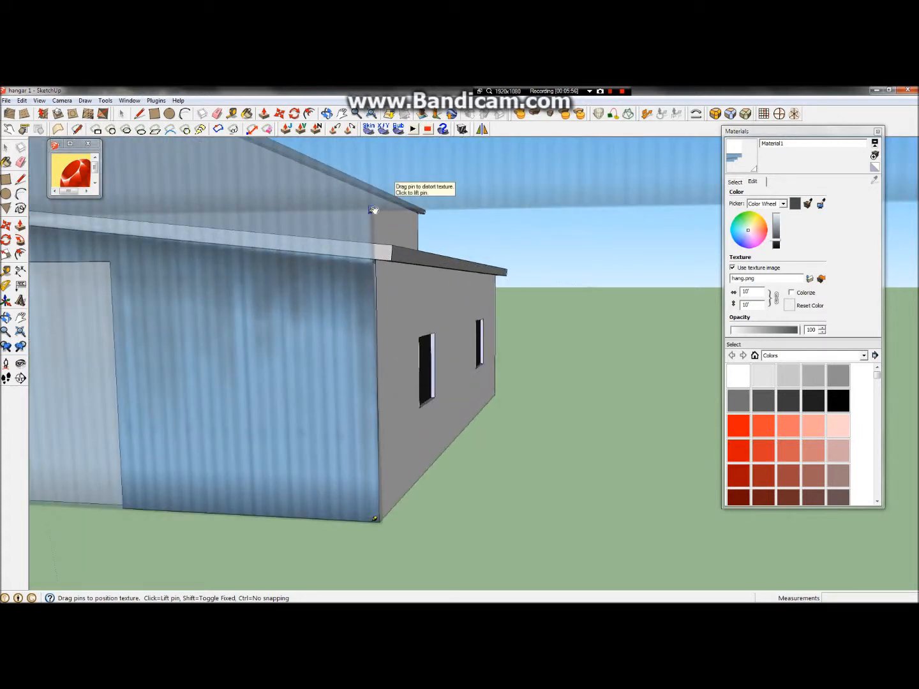
drag(376, 210, 377, 211)
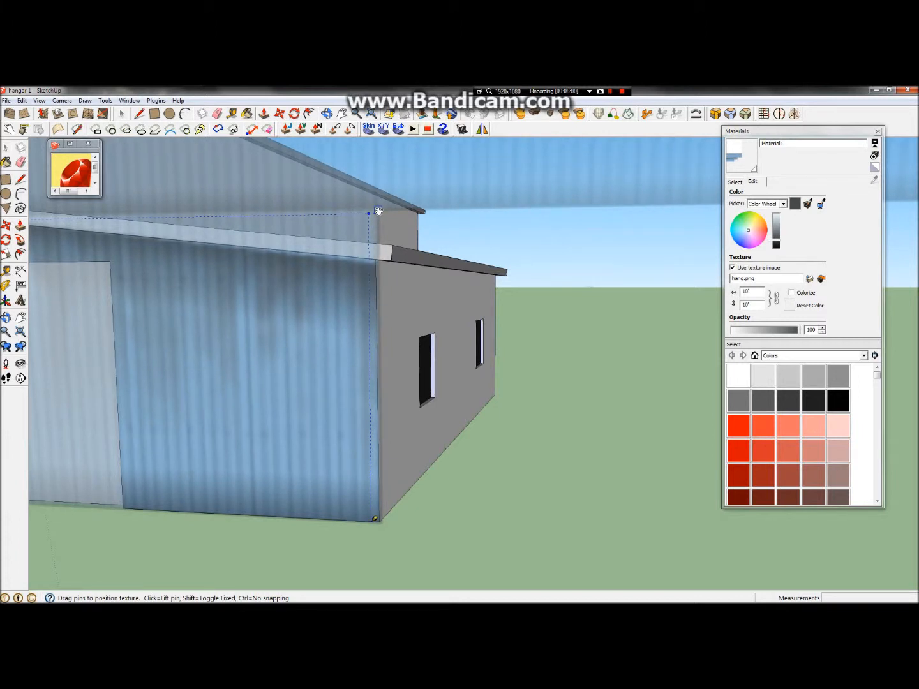
scroll(519, 317, down, 5)
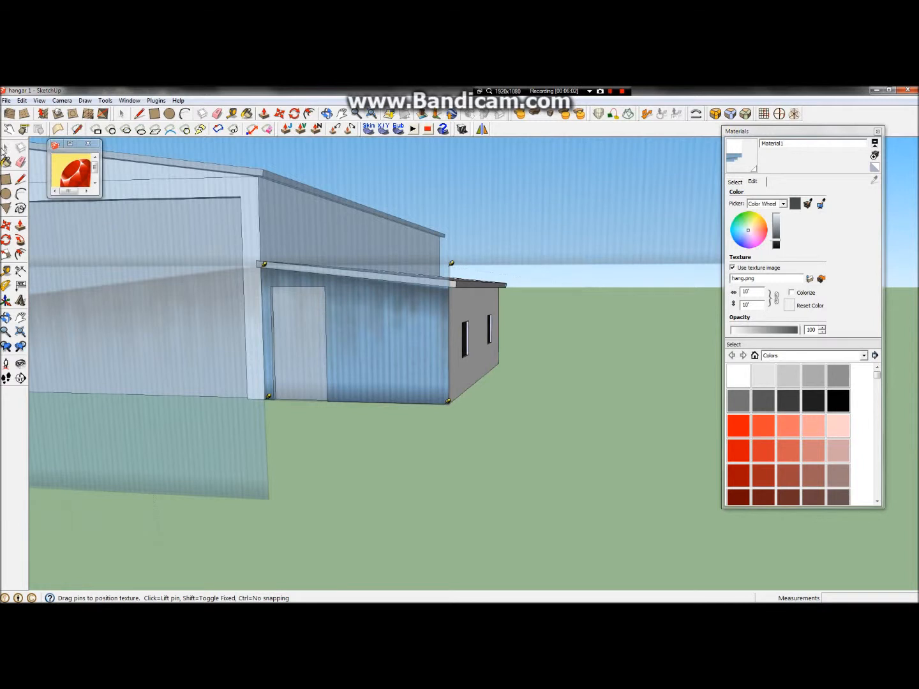
click(512, 489)
scroll(529, 471, down, 2)
scroll(482, 417, up, 6)
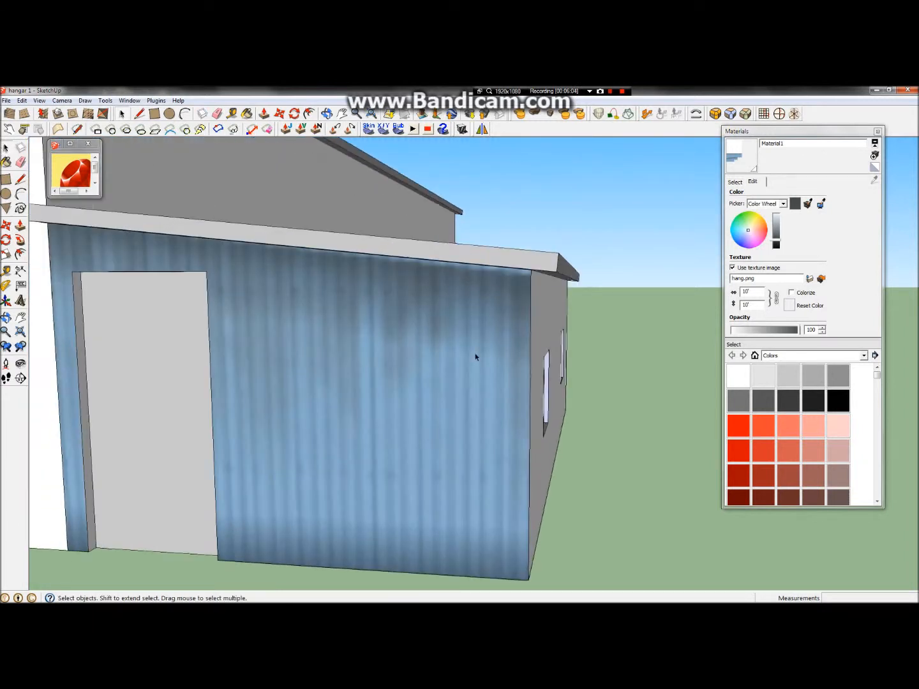
scroll(476, 353, up, 2)
scroll(475, 351, down, 1)
Reopen texture positioning on the door wall and move the upper outer pin slightly up and outward
click(6, 317)
drag(541, 312, 261, 238)
scroll(580, 249, down, 2)
click(5, 147)
right_click(434, 323)
mouse_move(515, 449)
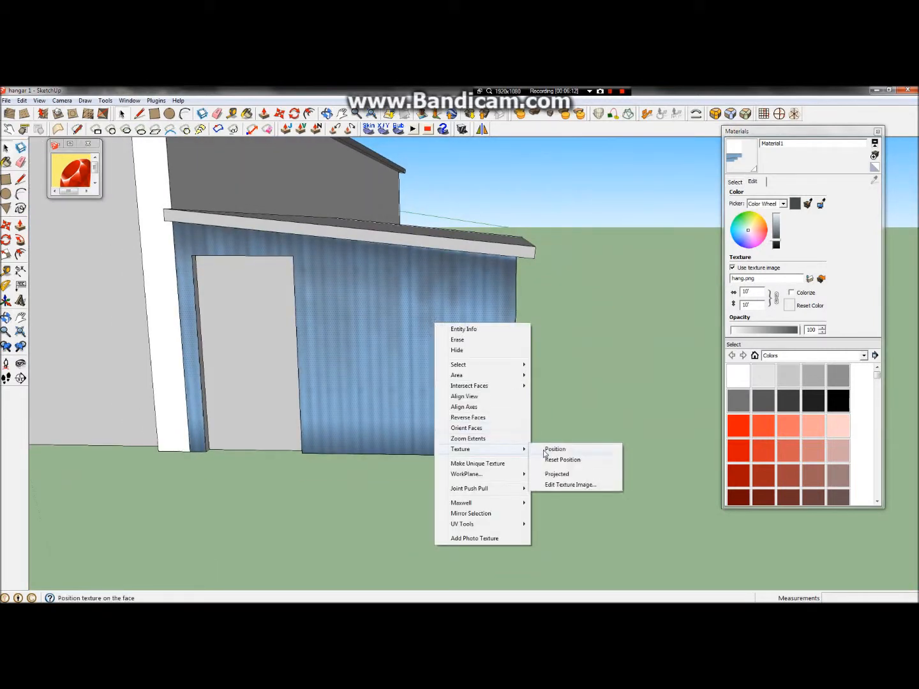
click(552, 450)
drag(520, 217, 522, 212)
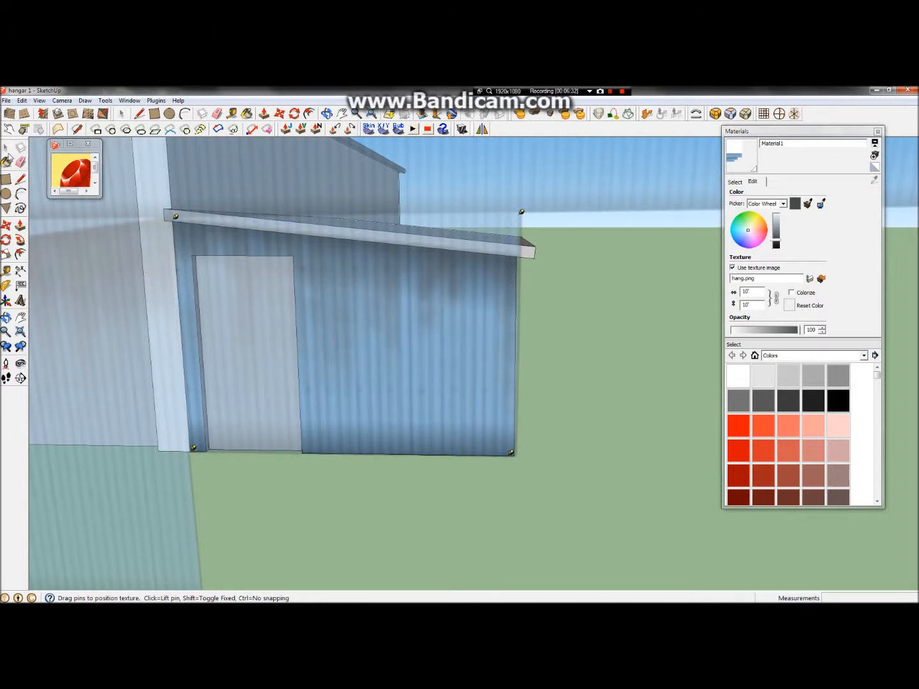
Finish positioning the door wall's texture and reverse the face of the side section's opposite end wall
click(6, 149)
click(7, 317)
drag(448, 367, 286, 374)
drag(477, 290, 434, 281)
click(6, 150)
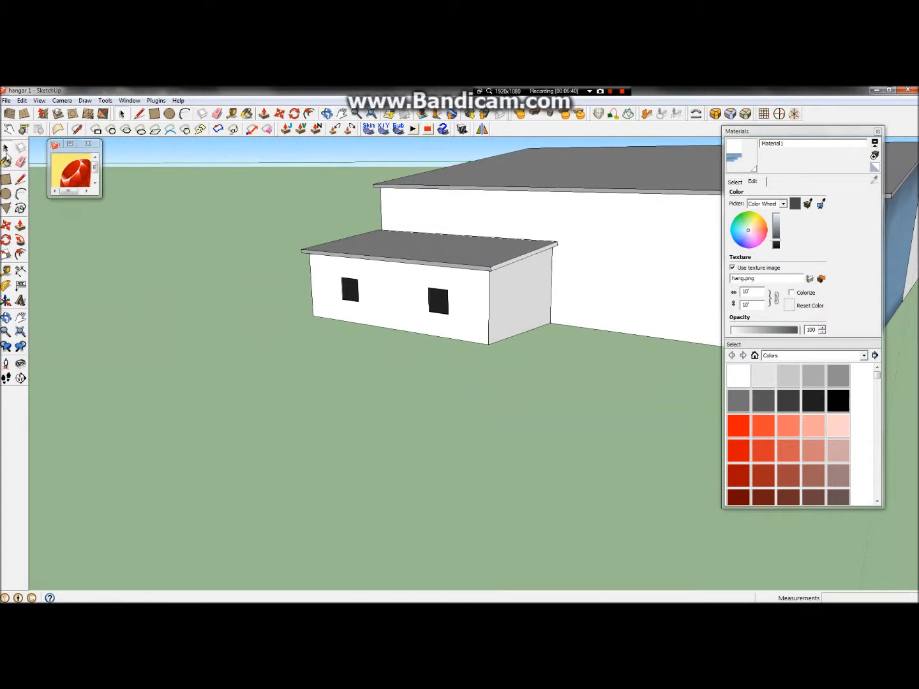
click(7, 317)
drag(529, 303, 916, 349)
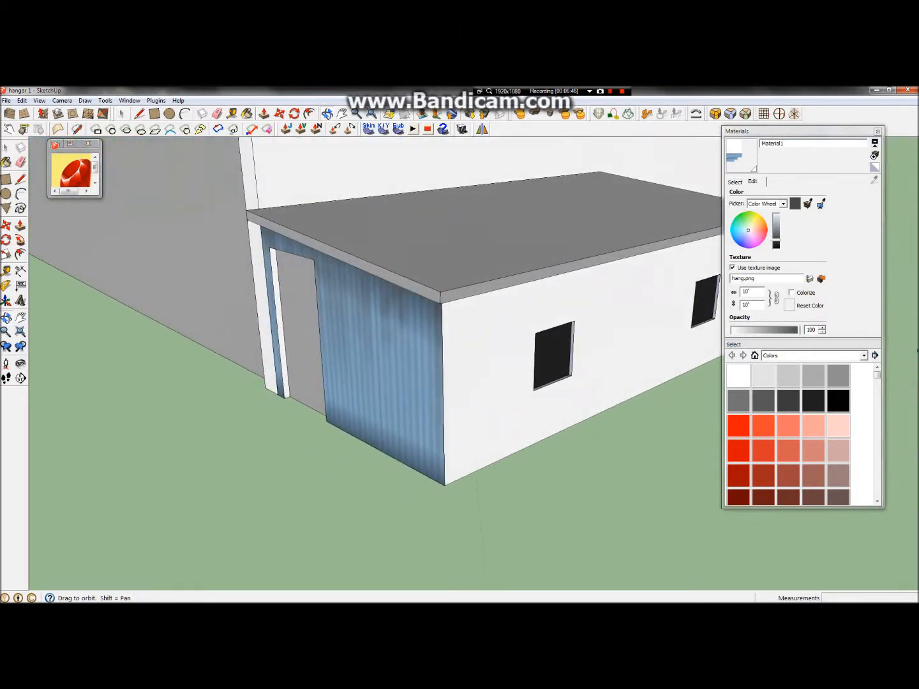
drag(535, 323, 1, 337)
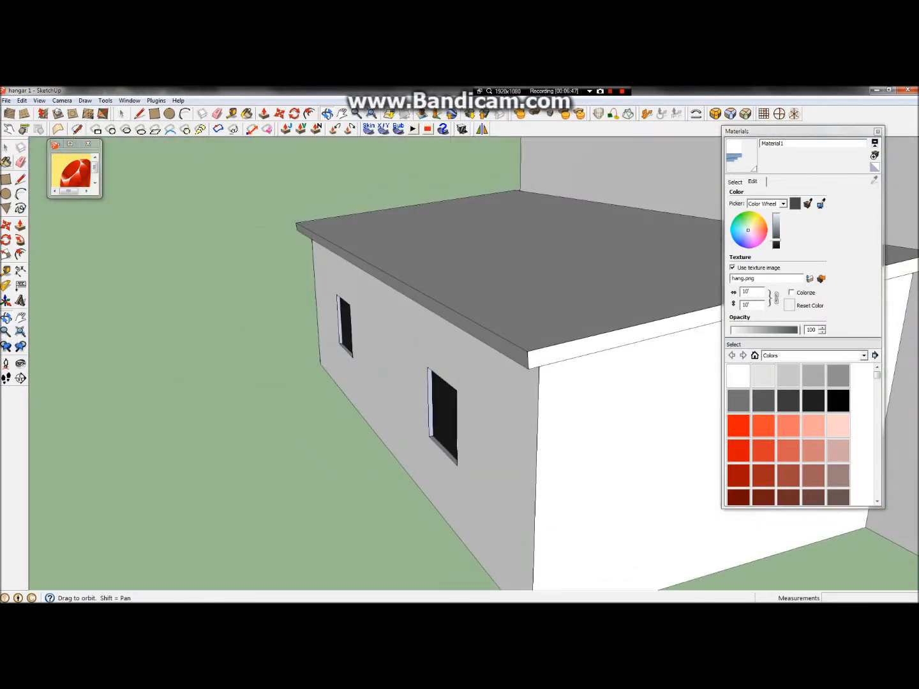
click(5, 147)
scroll(335, 387, down, 3)
scroll(409, 387, up, 5)
right_click(361, 395)
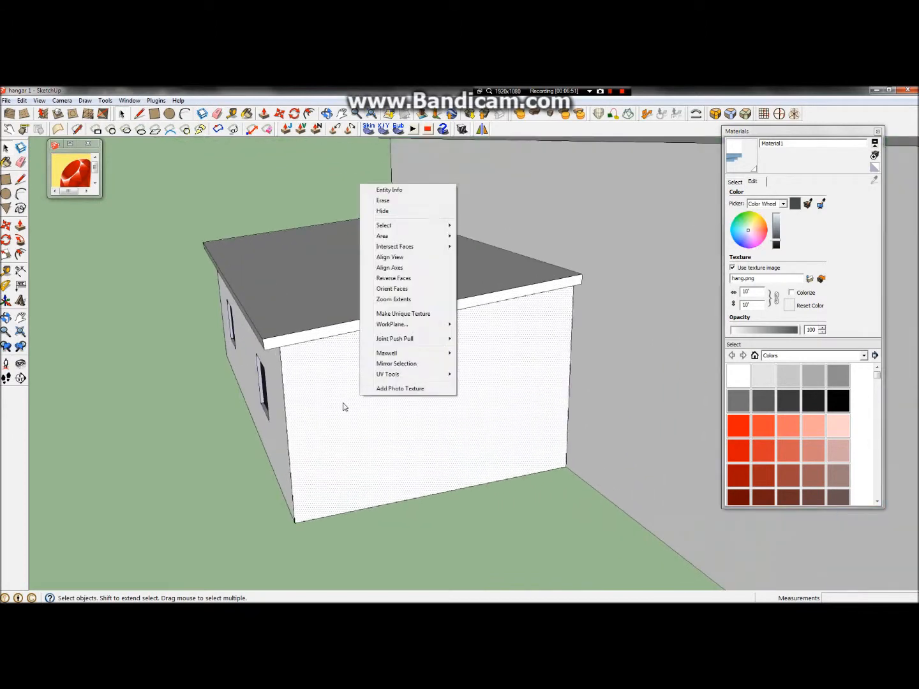
click(385, 278)
Sample the corrugated texture from the door wall and paint it onto the side section's opposite end wall
click(5, 317)
drag(375, 294, 918, 270)
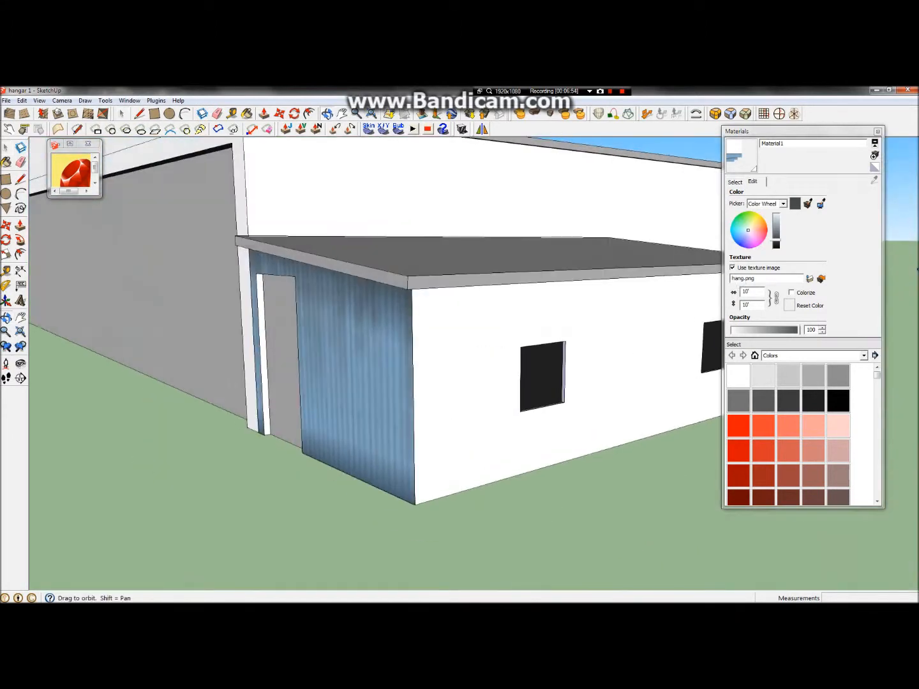
click(733, 182)
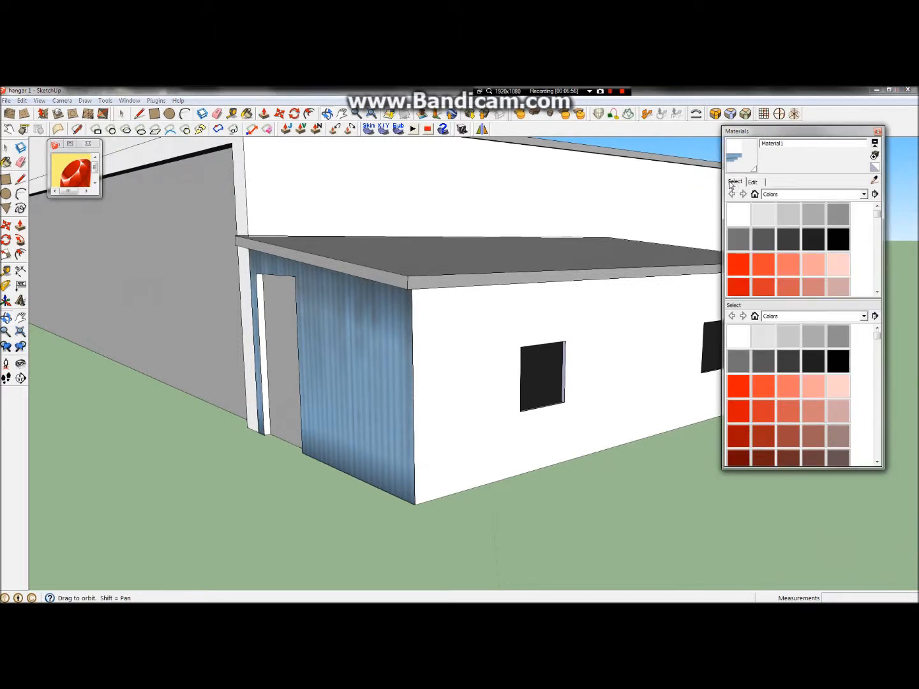
click(376, 349)
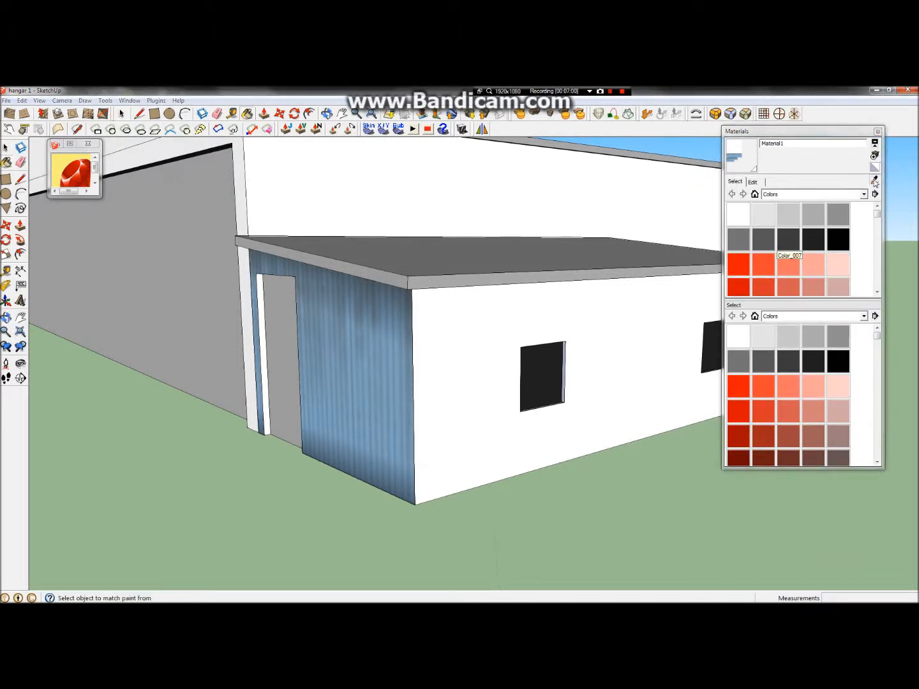
click(874, 180)
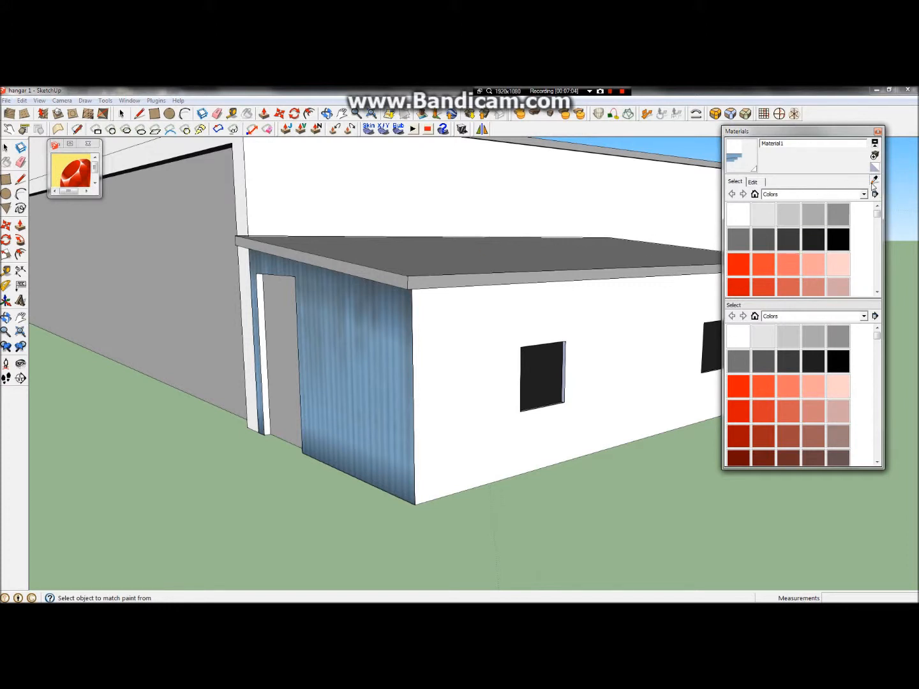
click(347, 302)
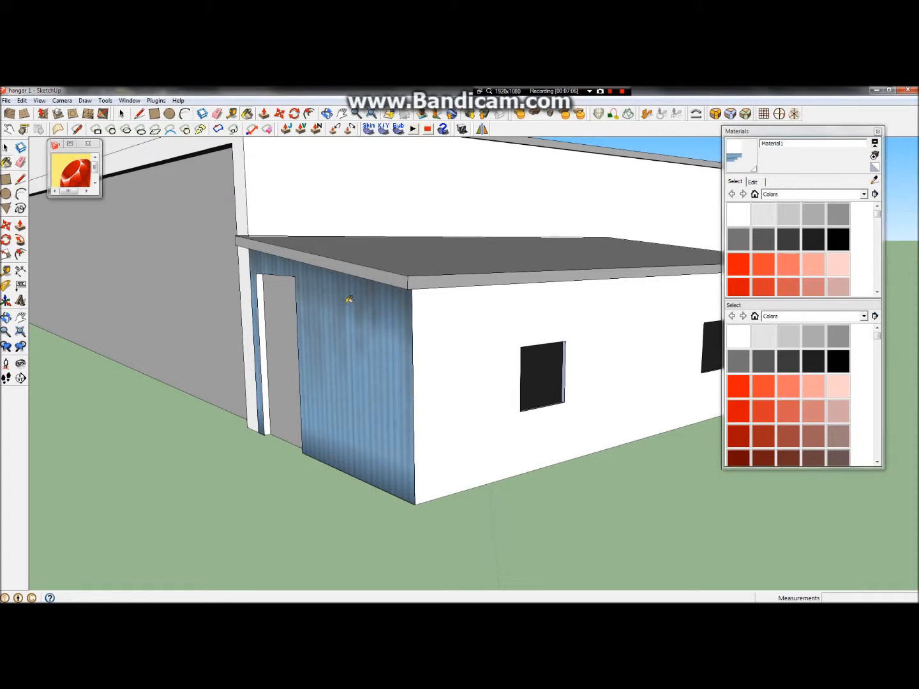
middle_drag(588, 273, 120, 271)
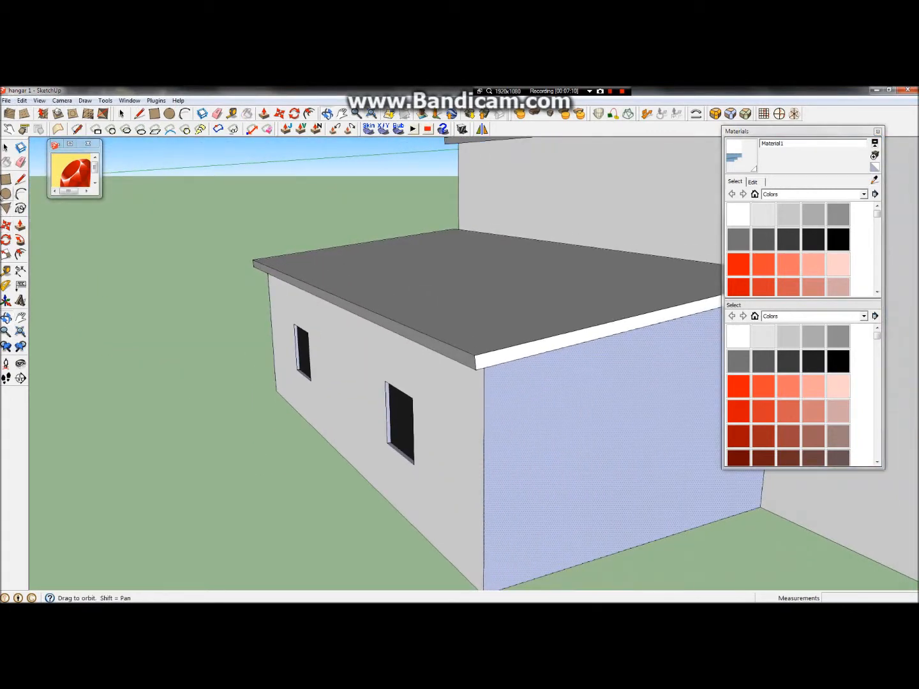
scroll(141, 243, down, 6)
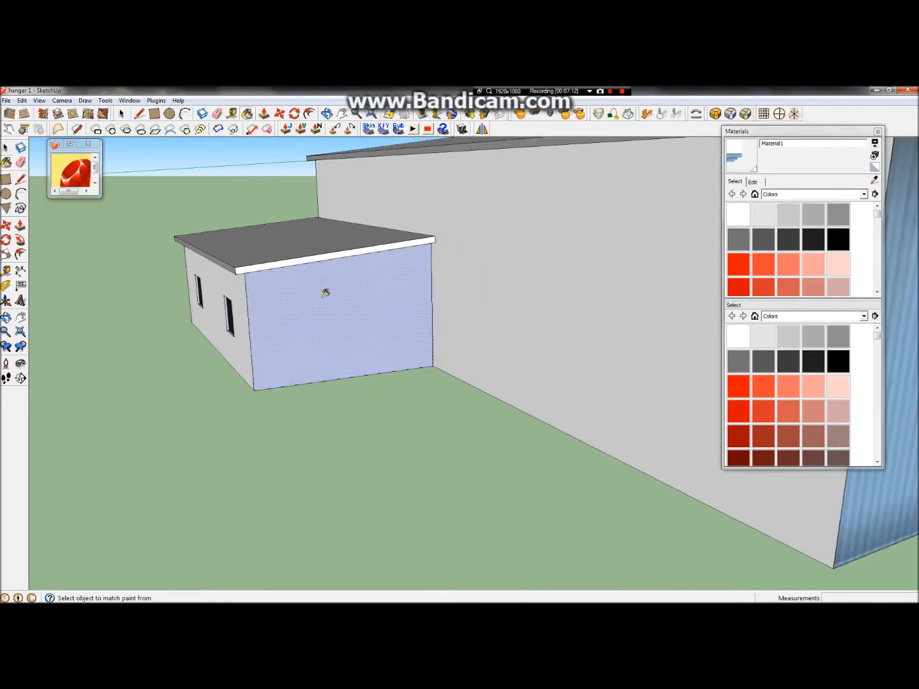
click(326, 294)
scroll(51, 293, down, 3)
Resample the door wall's corrugated texture and return to the side section's opposite end wall to paint with it
click(6, 147)
click(875, 180)
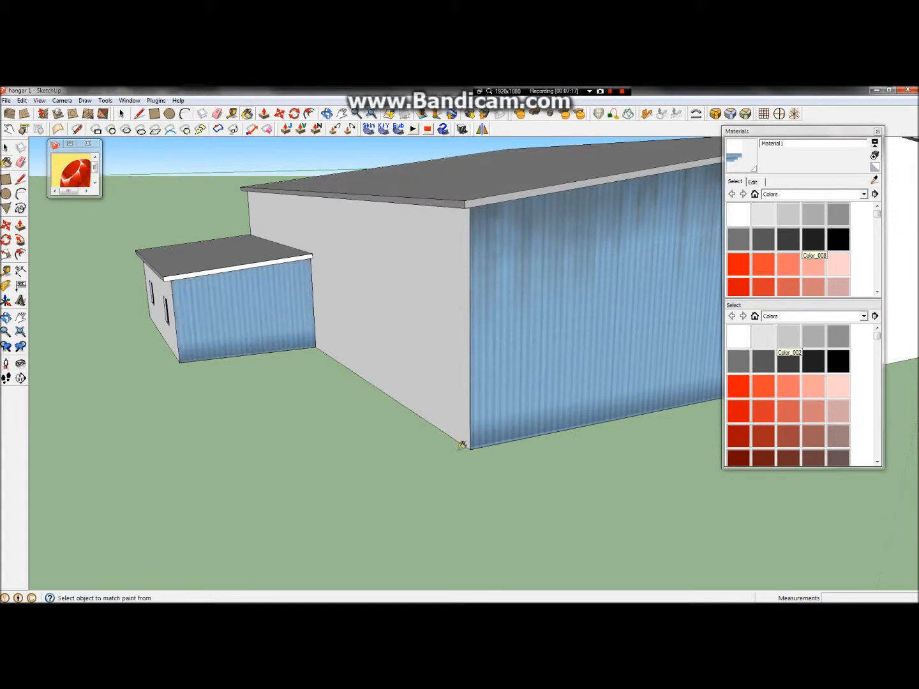
click(4, 331)
click(5, 317)
drag(291, 249, 731, 151)
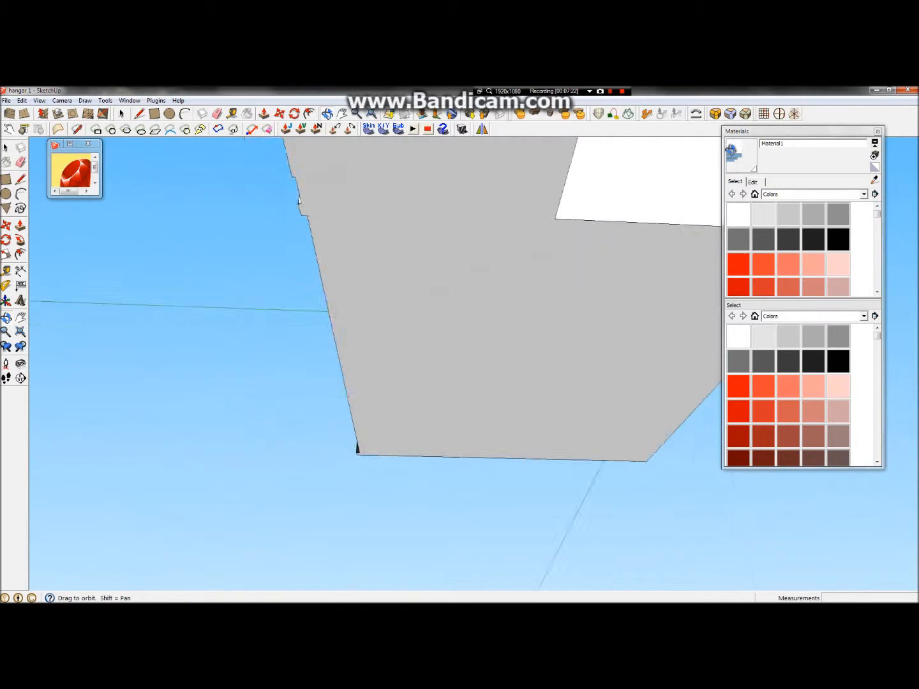
drag(298, 200, 708, 266)
click(875, 181)
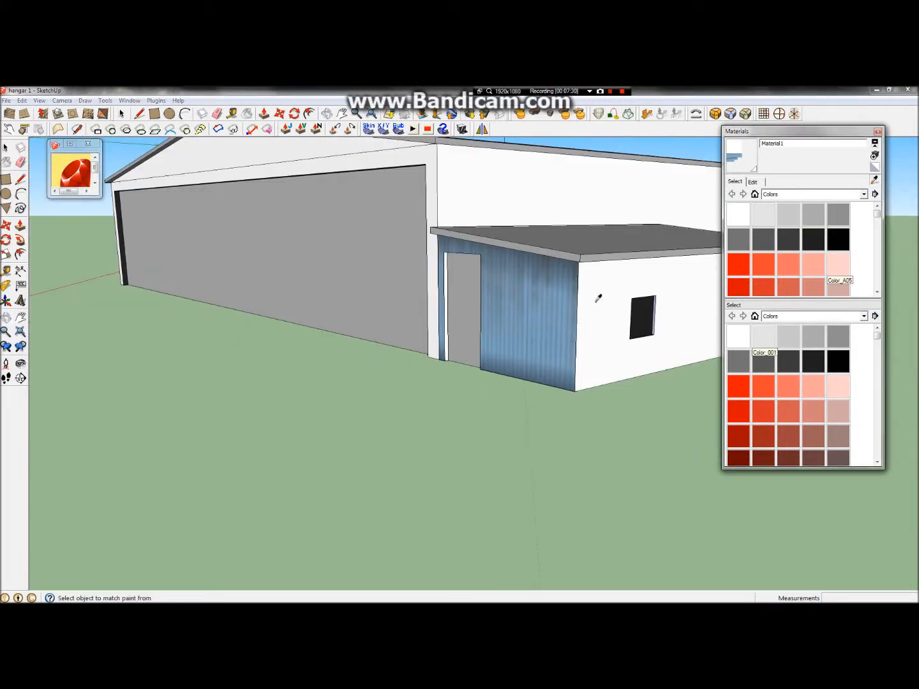
click(7, 318)
drag(513, 299, 383, 303)
click(5, 163)
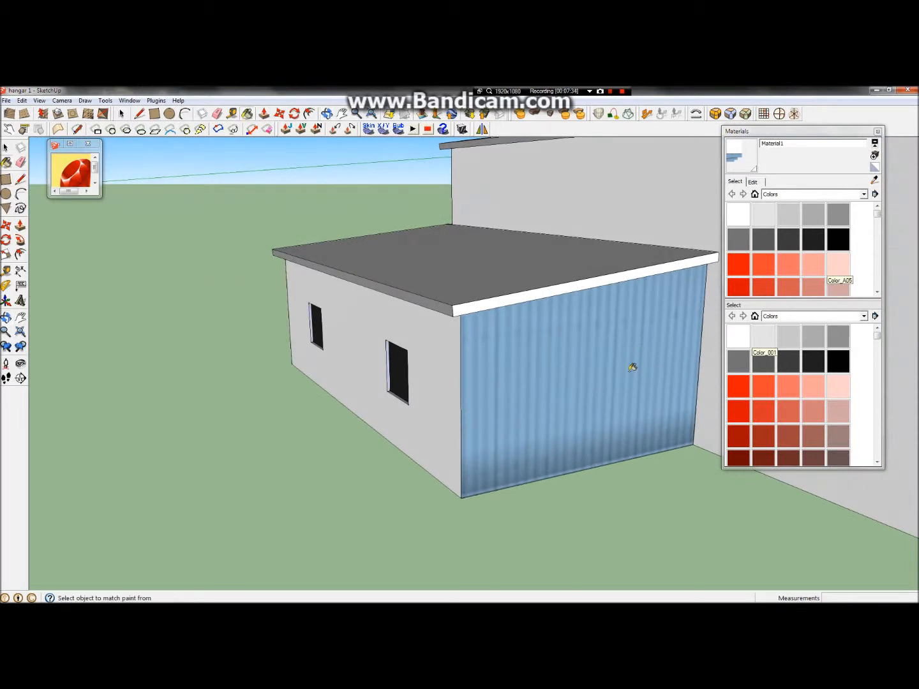
Sample the corrugated texture from the textured half of the hangar's rear gable wall and paint the blank half with it
scroll(113, 297, down, 6)
scroll(176, 286, down, 3)
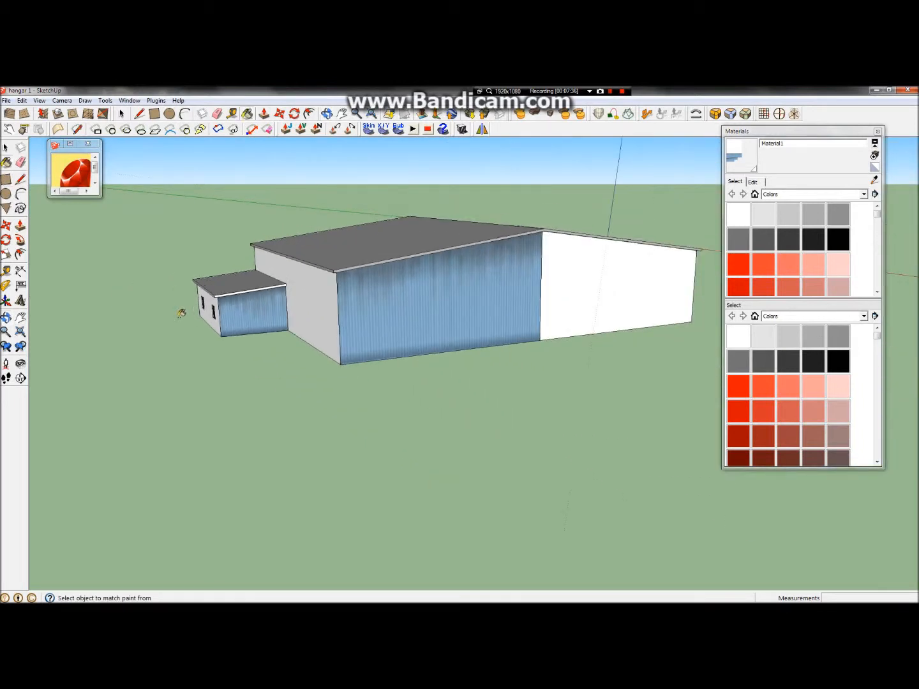
click(6, 318)
drag(406, 302, 250, 320)
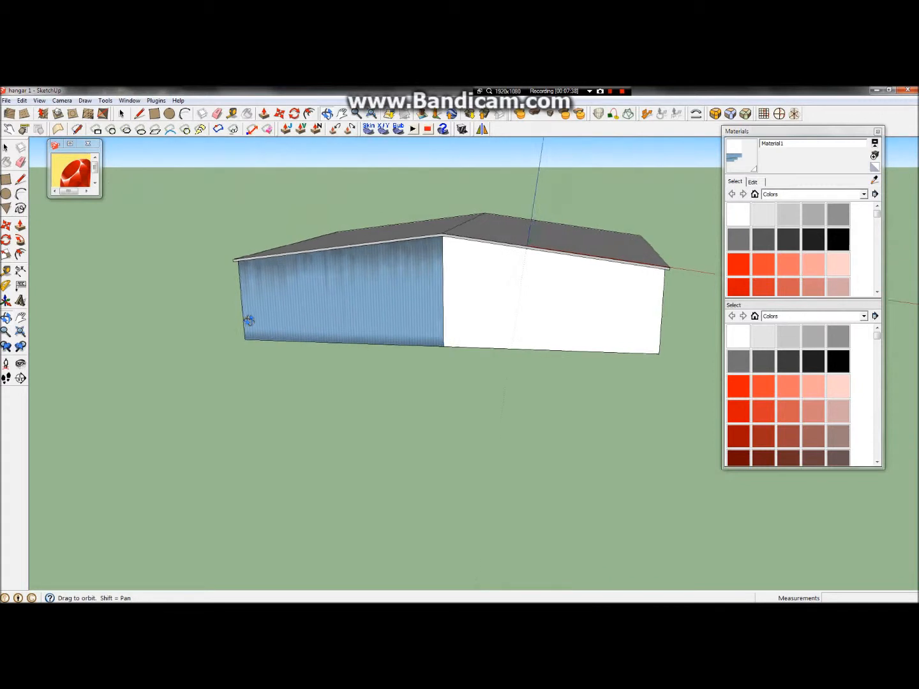
scroll(577, 309, up, 3)
click(874, 181)
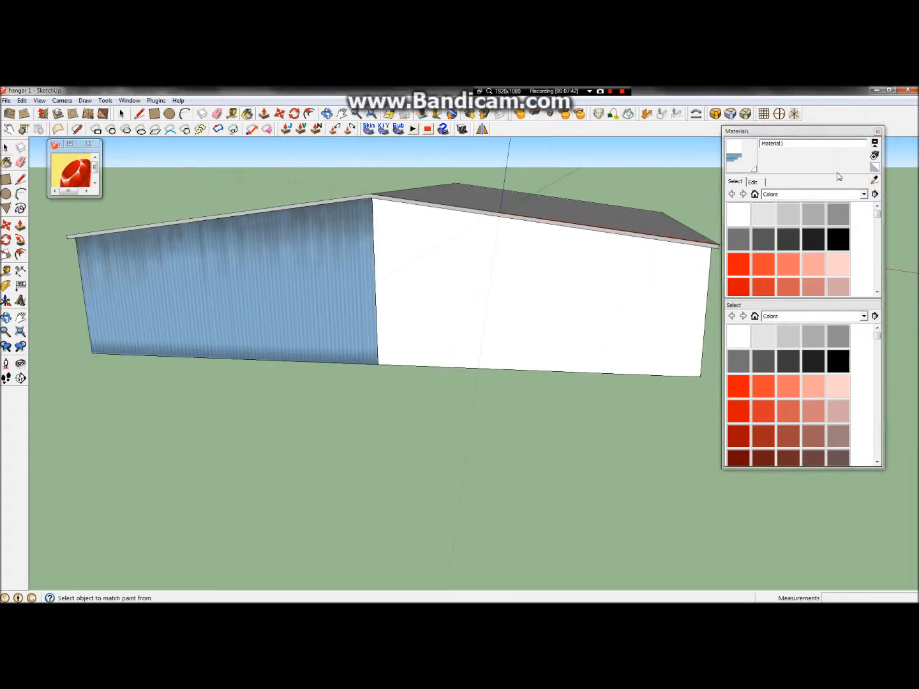
click(882, 182)
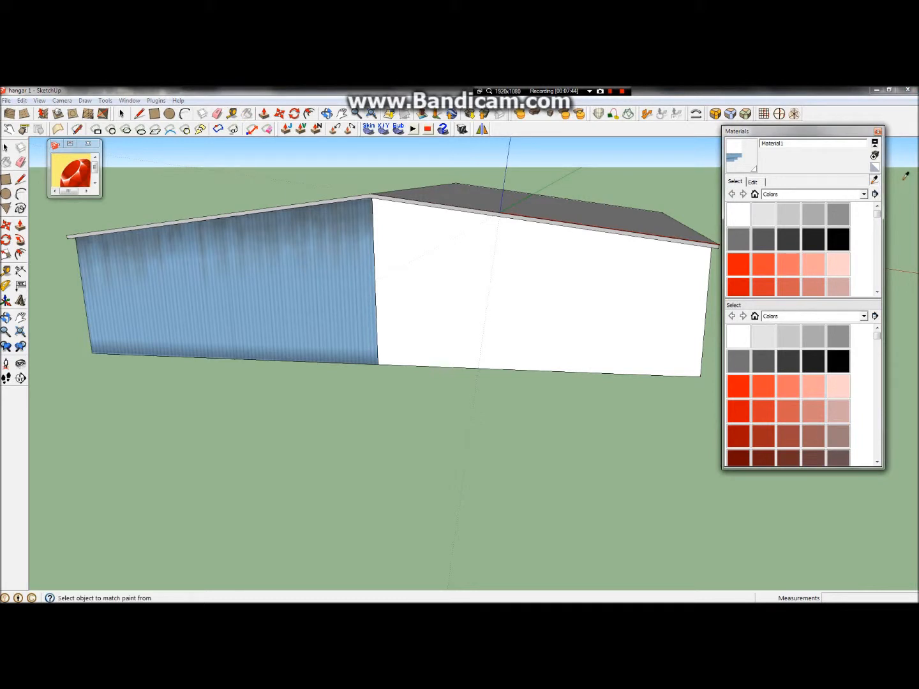
click(236, 259)
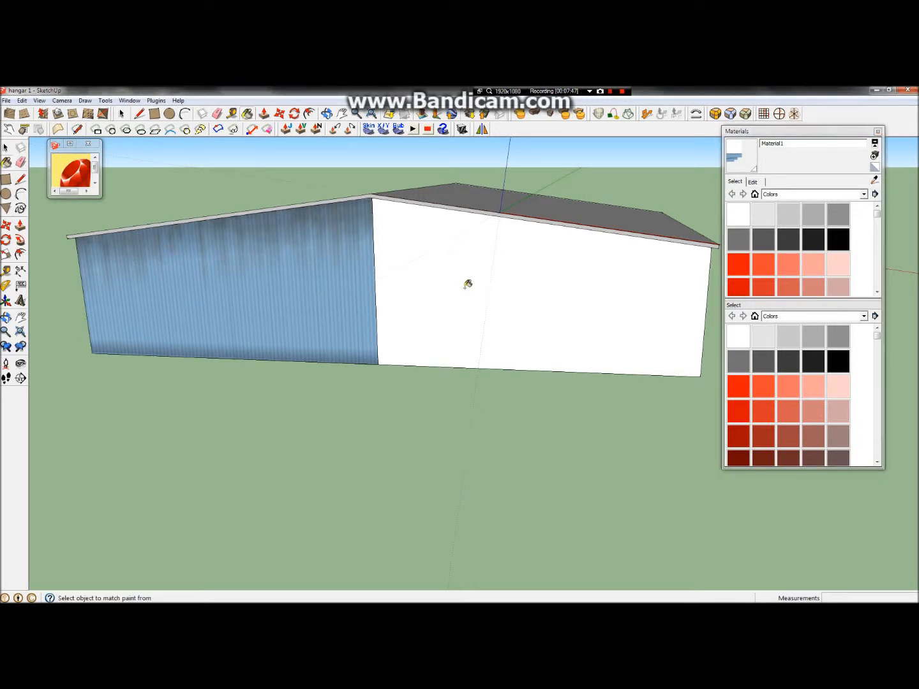
click(502, 260)
Flip the texture left/right on the newly painted rear gable half and finish positioning it
key(space)
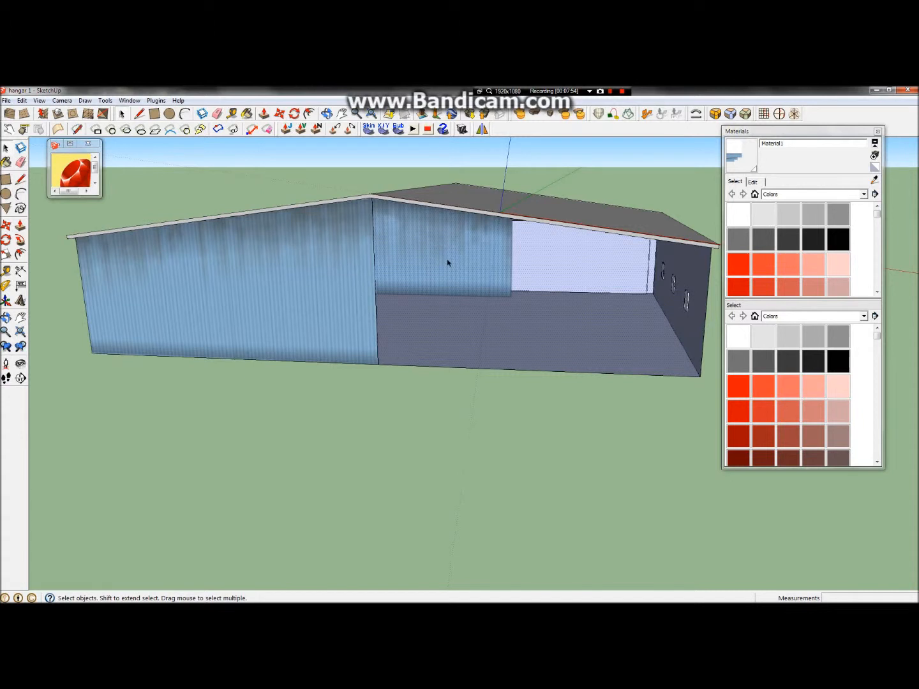
right_click(448, 262)
mouse_move(504, 388)
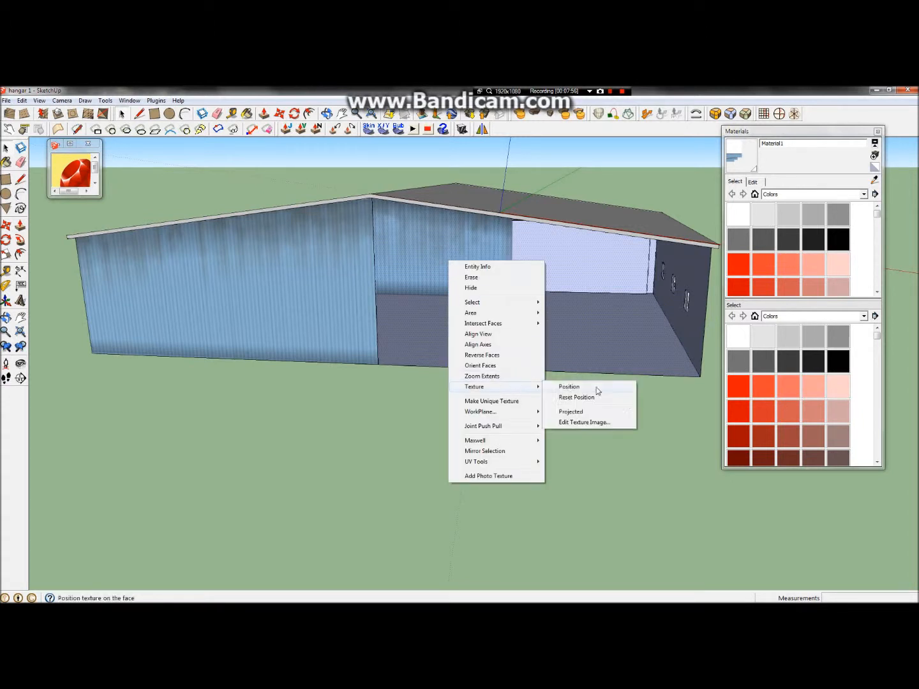
click(598, 391)
right_click(460, 280)
mouse_move(507, 317)
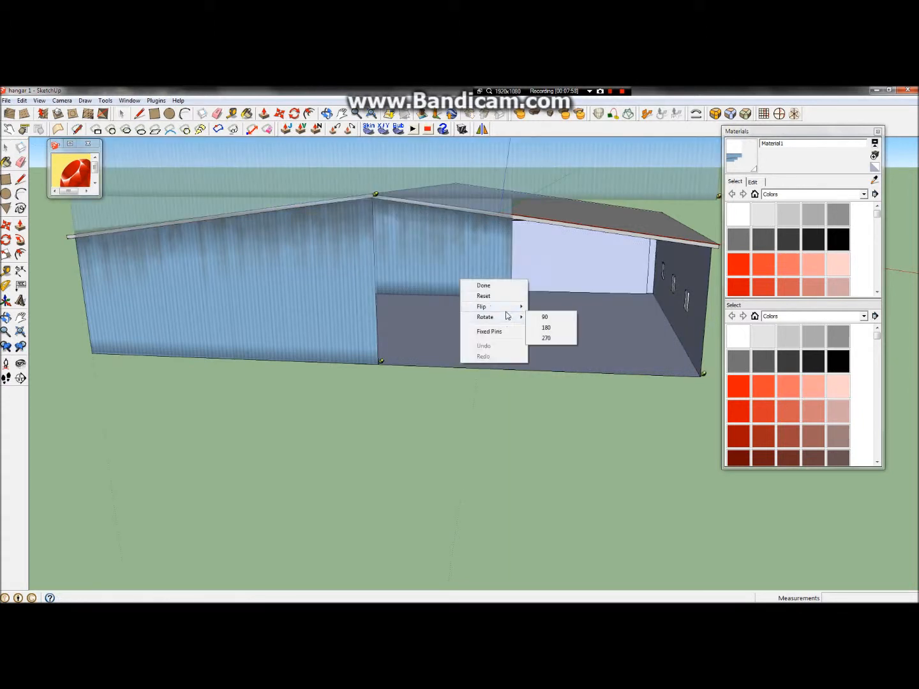
click(553, 307)
scroll(548, 306, down, 6)
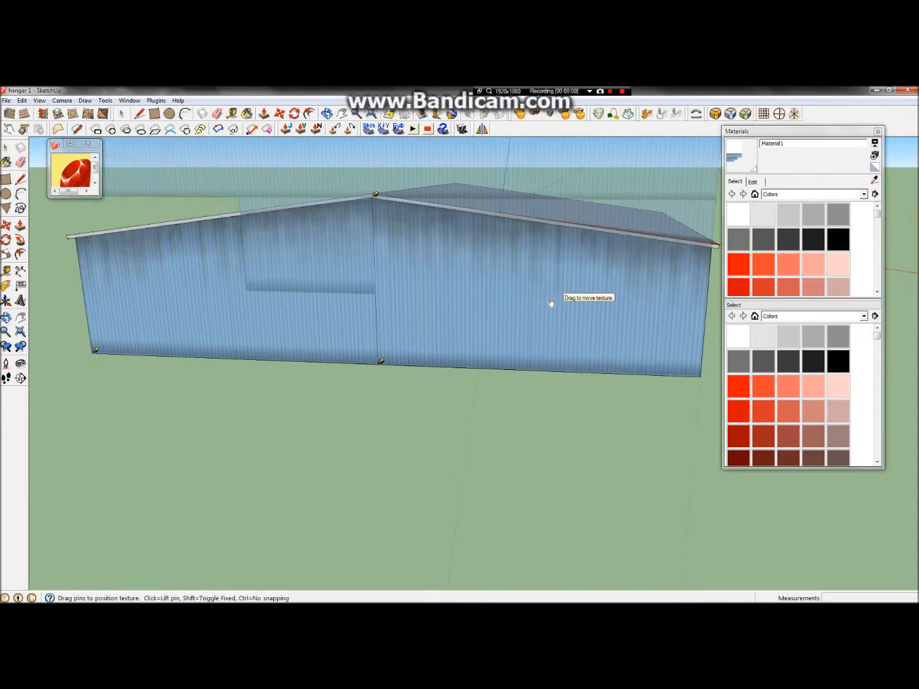
scroll(627, 289, up, 3)
scroll(623, 290, down, 2)
click(3, 152)
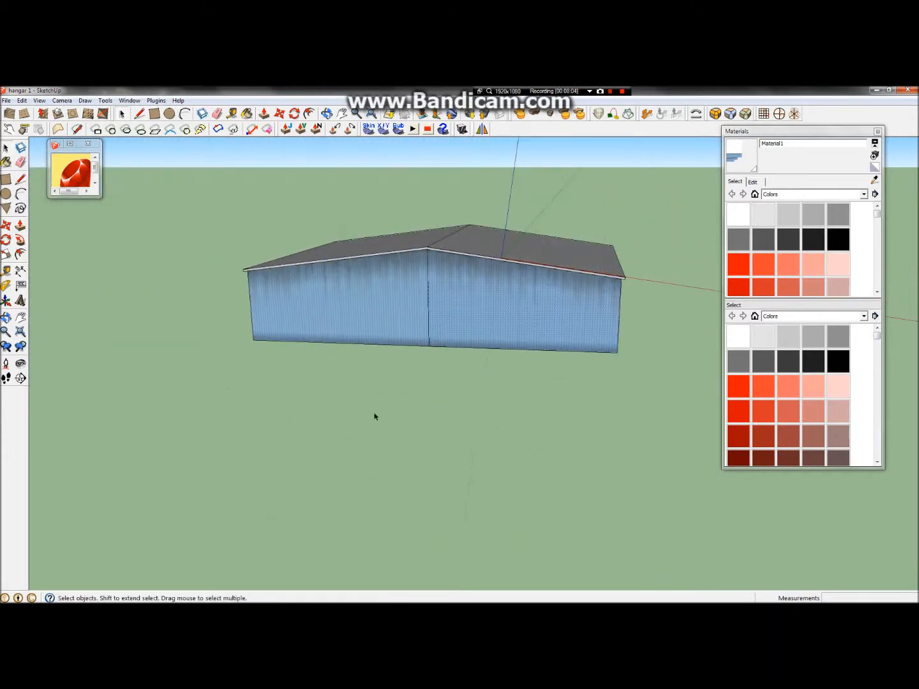
click(366, 410)
Sample the stained corrugated texture from the hangar's long side wall with three windows
scroll(304, 298, down, 5)
scroll(418, 303, up, 5)
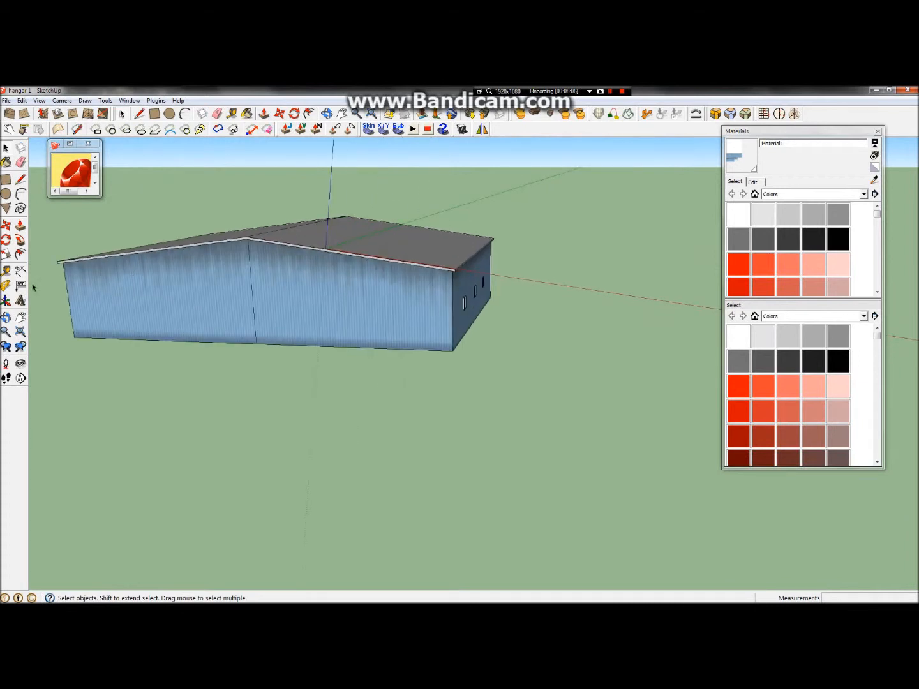
mouse_move(383, 255)
middle_down()
mouse_move(291, 291)
mouse_move(370, 290)
mouse_move(355, 285)
mouse_move(388, 255)
middle_up()
scroll(387, 255, up, 4)
scroll(476, 316, up, 2)
mouse_move(527, 341)
mouse_down()
mouse_move(456, 297)
mouse_move(290, 310)
mouse_move(259, 338)
mouse_move(143, 331)
mouse_up()
scroll(293, 312, down, 4)
drag(562, 268, 540, 287)
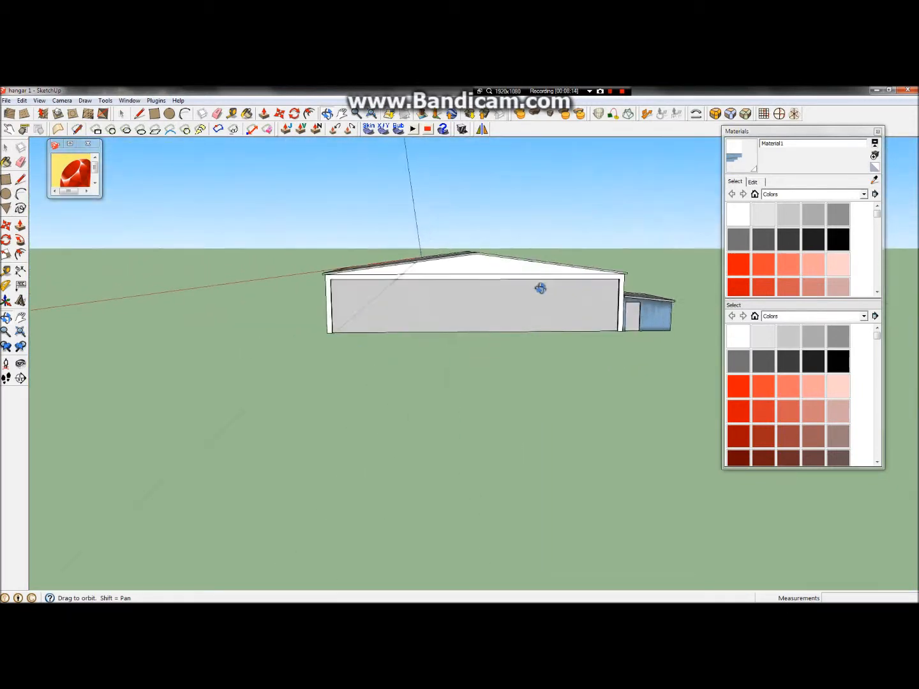
scroll(520, 286, up, 5)
scroll(523, 278, down, 3)
drag(618, 322, 917, 210)
click(876, 181)
click(317, 310)
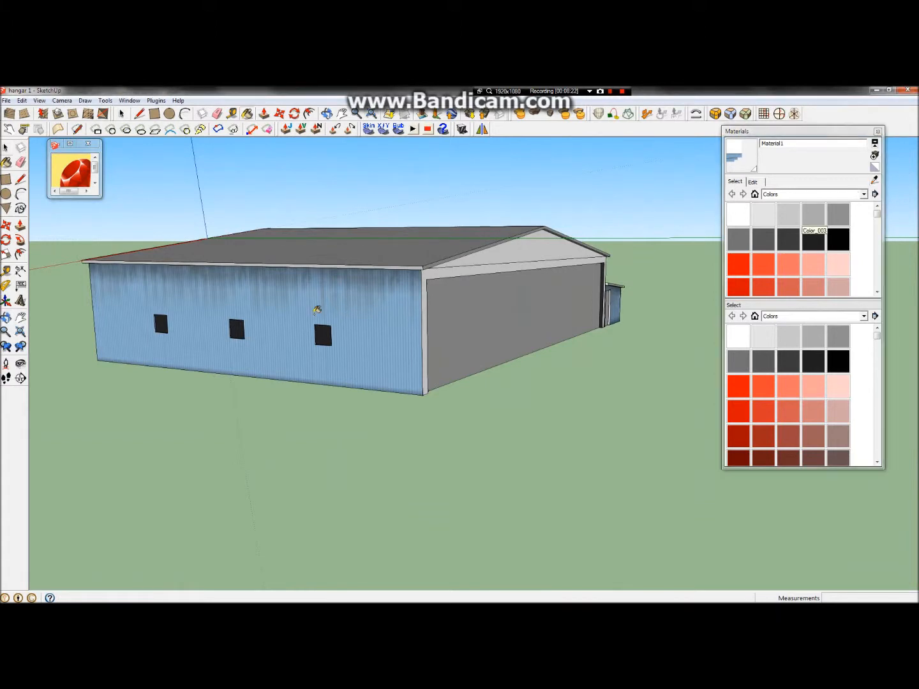
Paint the sampled texture onto the hangar's opposite long wall, behind the low side section
click(4, 321)
drag(475, 259, 170, 310)
drag(629, 265, 278, 294)
scroll(278, 294, down, 3)
click(4, 164)
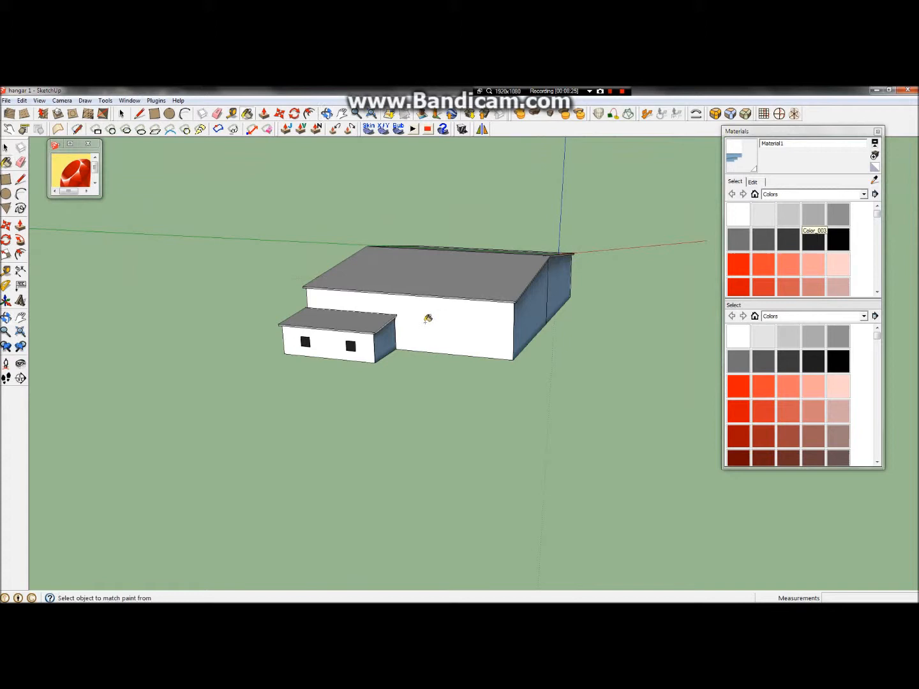
click(428, 319)
Flip the long wall's texture left/right so the corrugated panel covers the wall, and finish positioning it
scroll(428, 320, down, 3)
scroll(291, 345, up, 3)
click(6, 148)
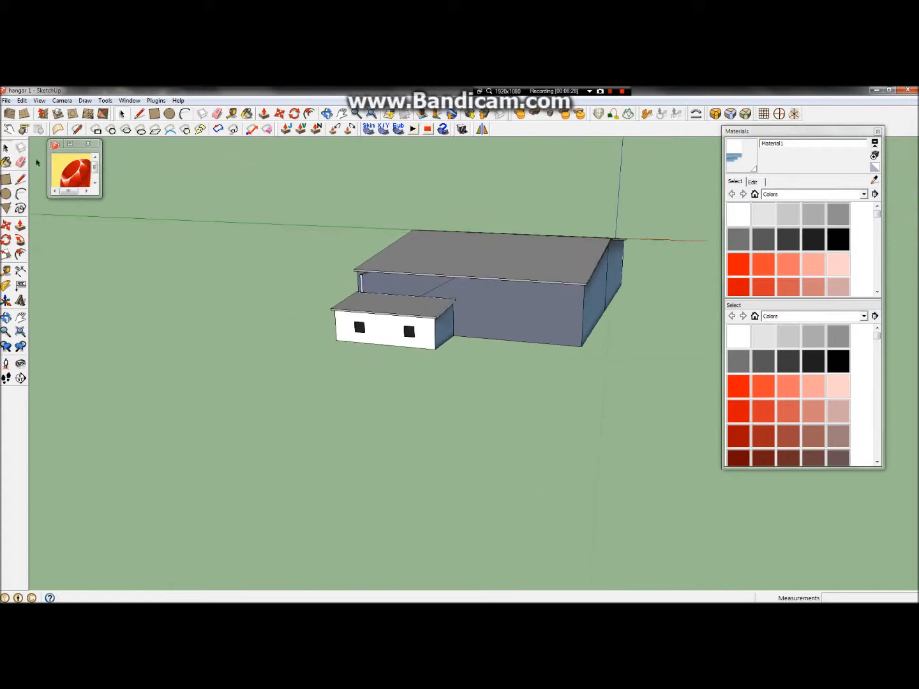
right_click(477, 304)
mouse_move(545, 434)
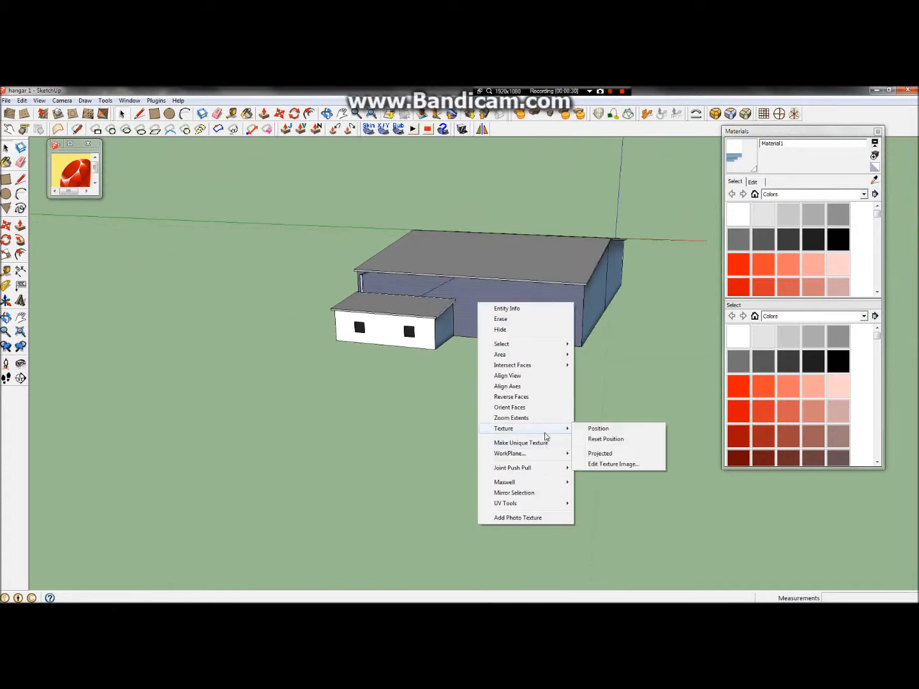
click(589, 429)
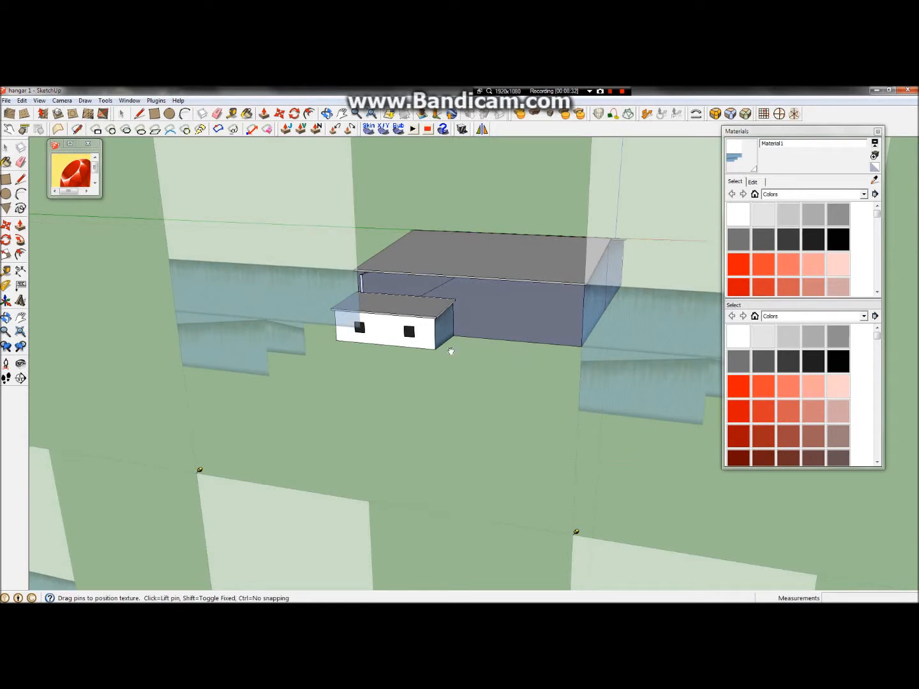
right_click(394, 311)
mouse_move(437, 344)
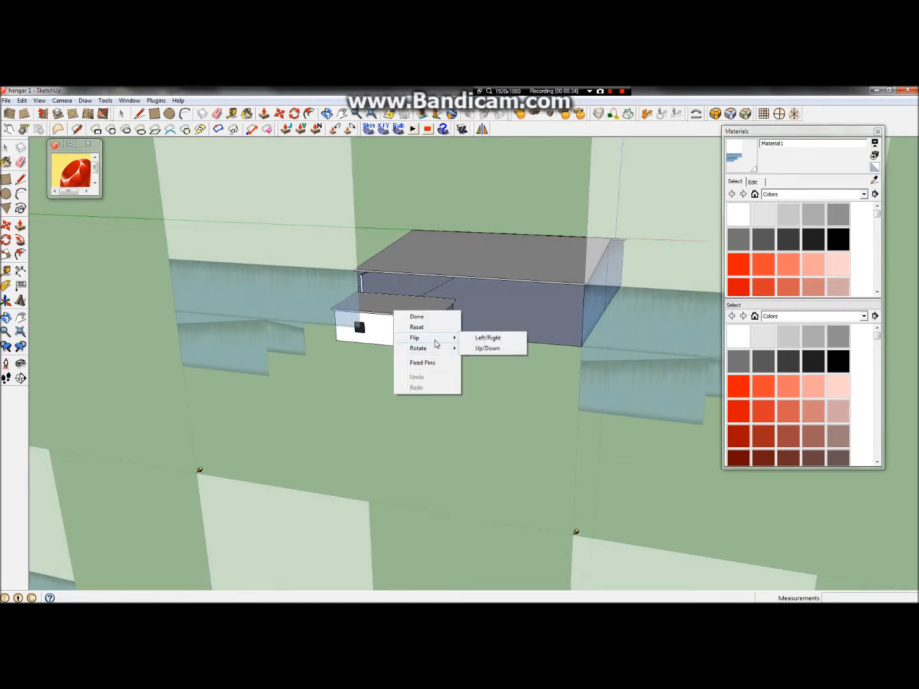
click(506, 341)
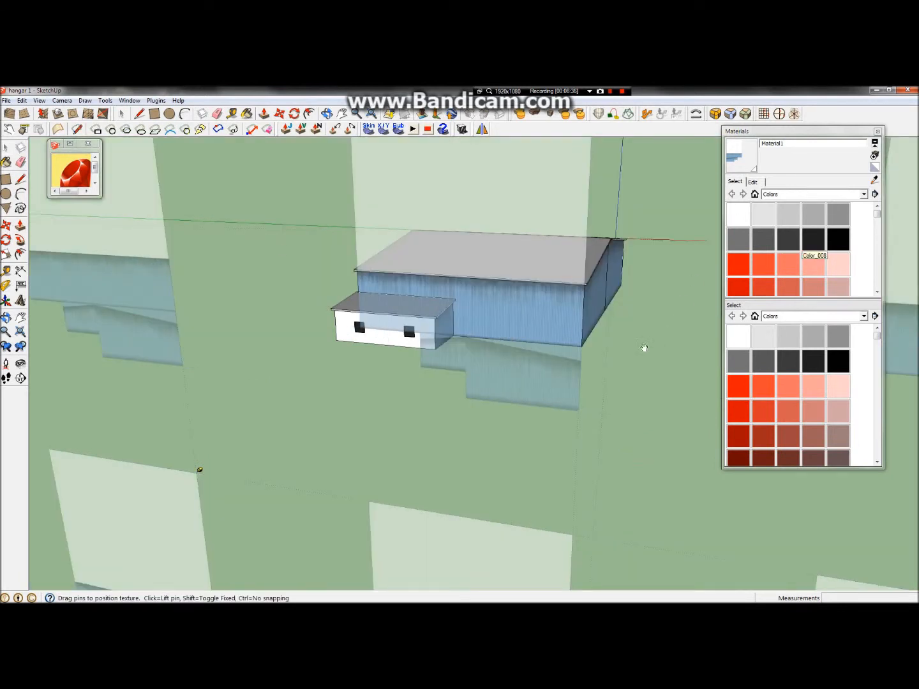
click(6, 148)
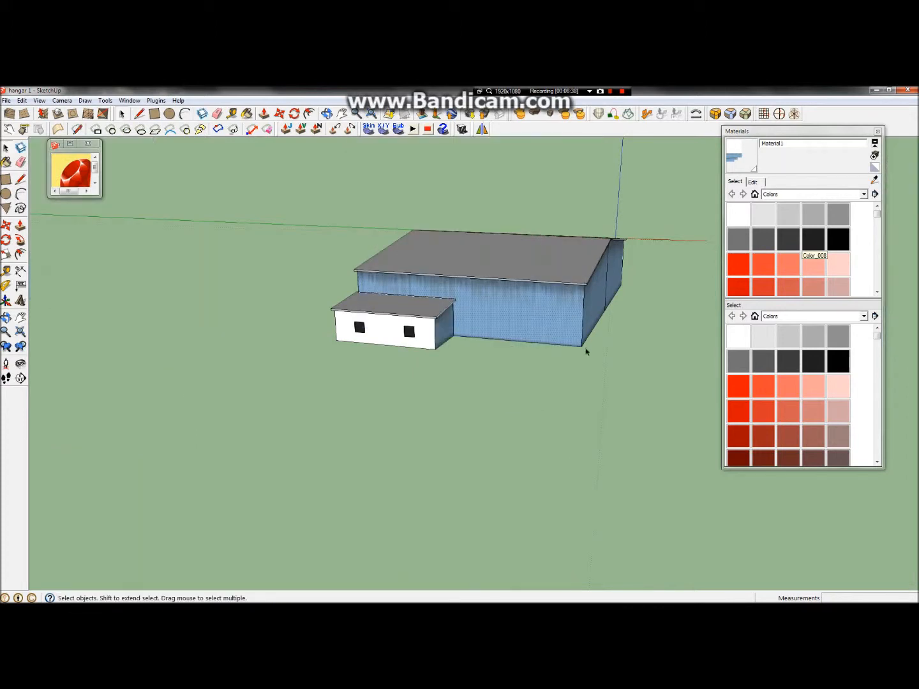
Examine the textured long wall, the hangar's front opening and its underside from several angles
scroll(497, 308, up, 6)
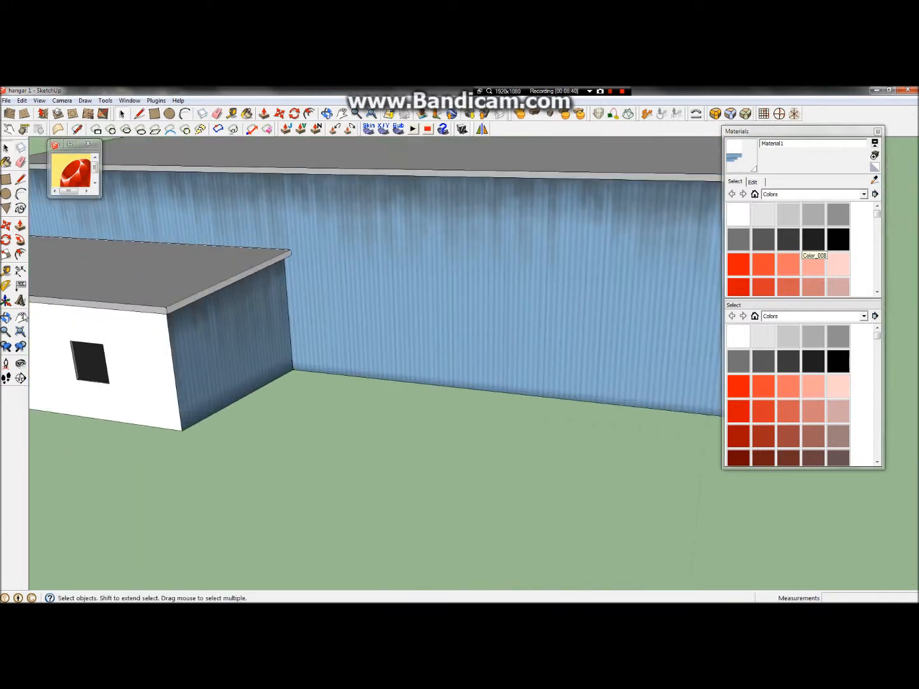
click(6, 317)
drag(415, 217, 467, 338)
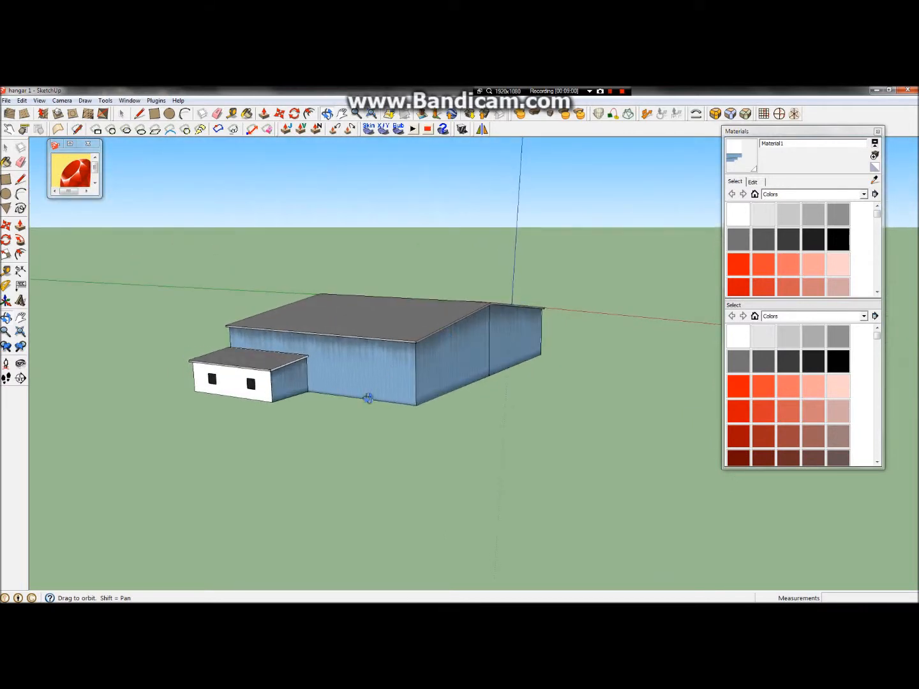
scroll(367, 393, up, 8)
drag(419, 379, 656, 364)
drag(438, 342, 623, 305)
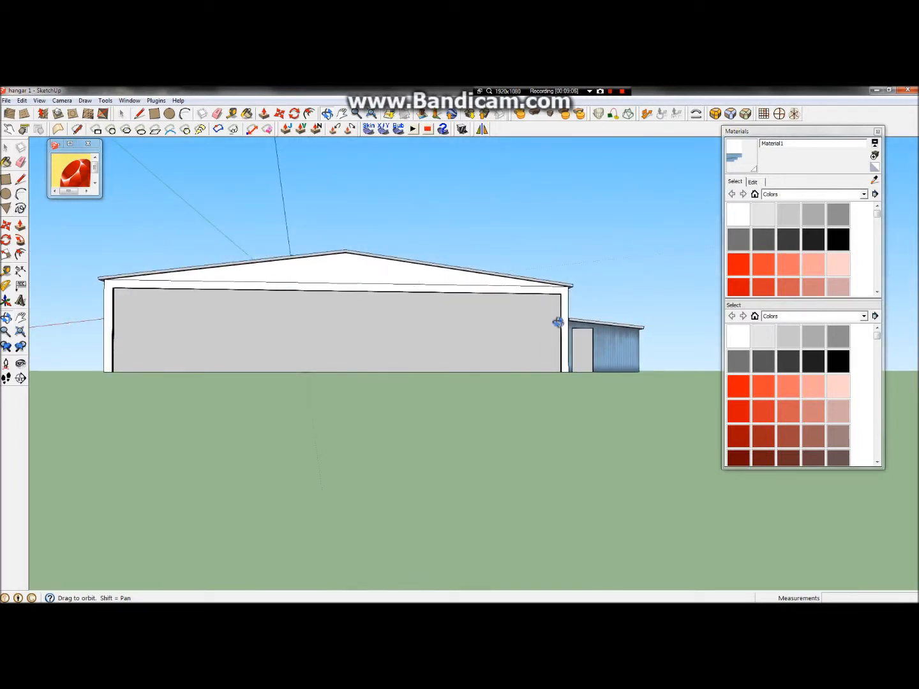
drag(130, 269, 544, 421)
drag(528, 369, 160, 393)
drag(429, 290, 543, 279)
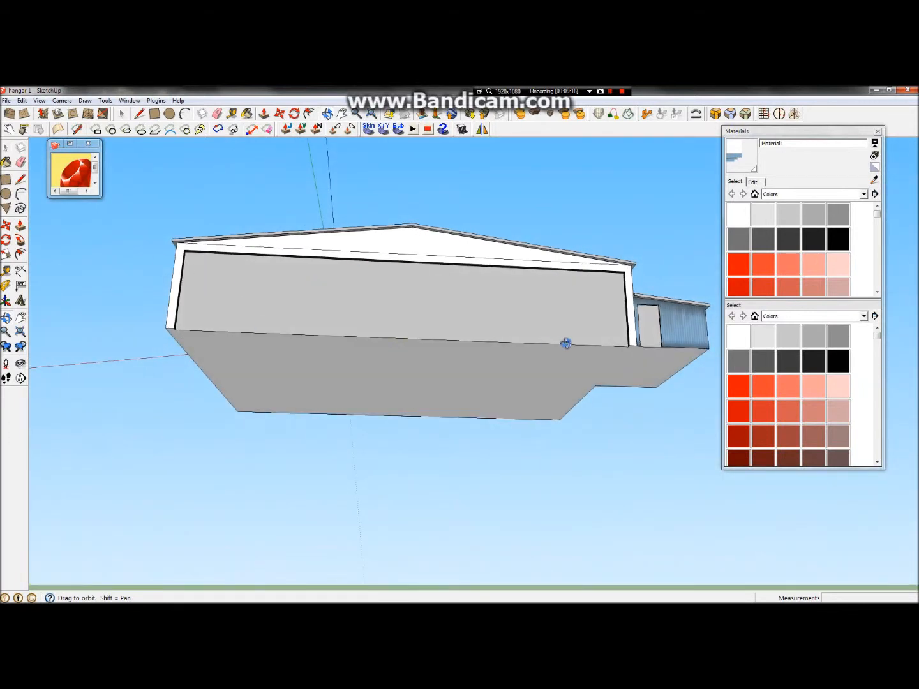